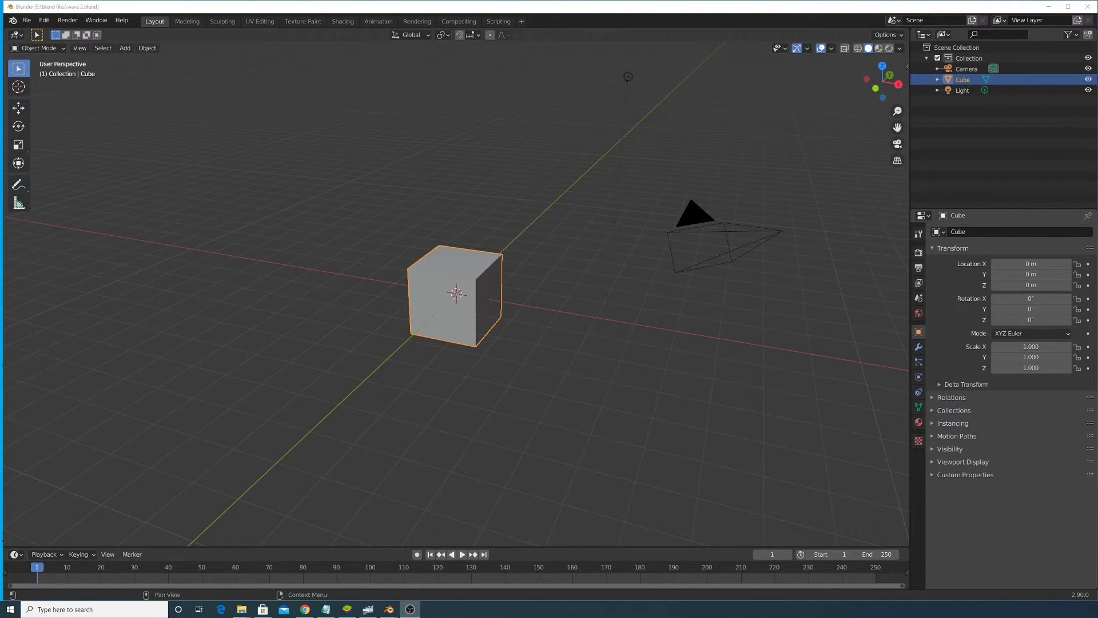
Delete the default cube and the light, leaving only the camera in the scene.
key(alt+Tab)
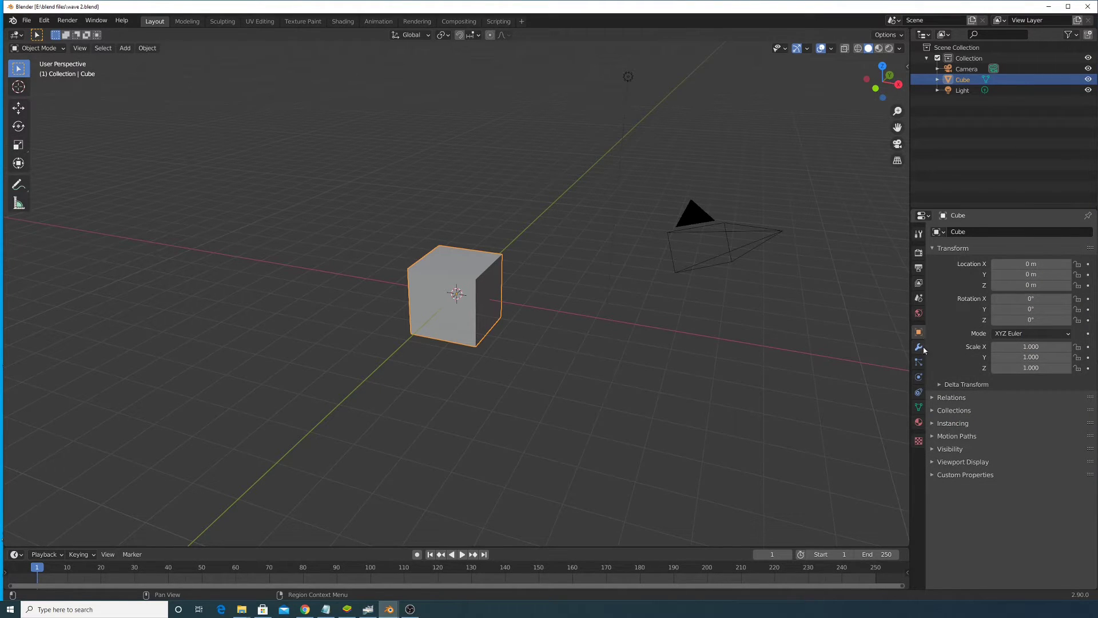
middle_drag(543, 265, 465, 280)
key(x)
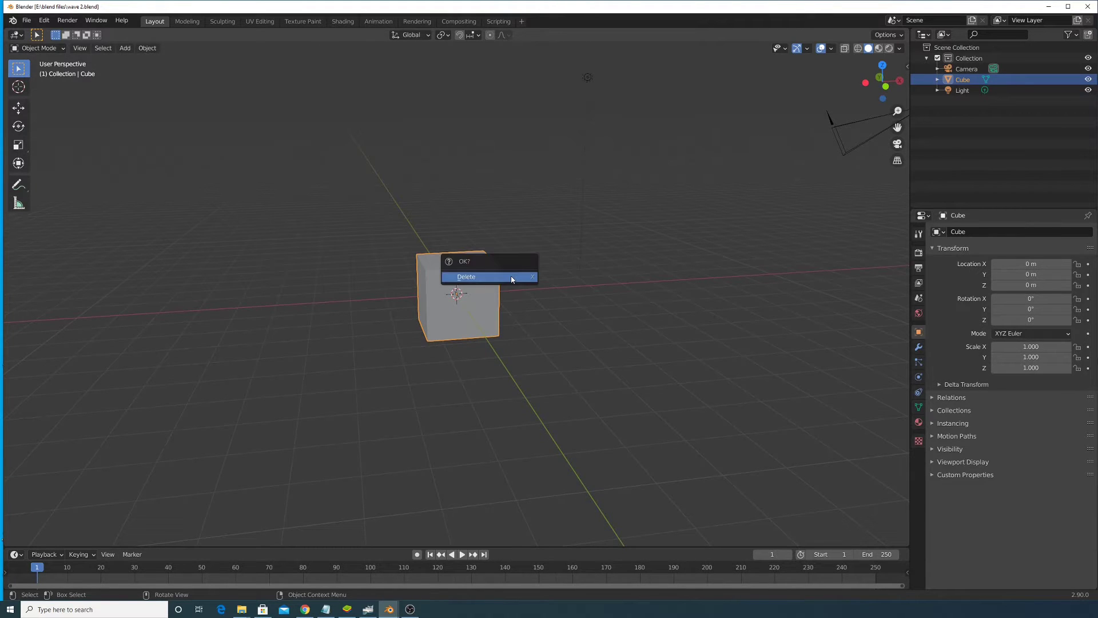
click(511, 275)
middle_drag(559, 289, 609, 146)
click(603, 145)
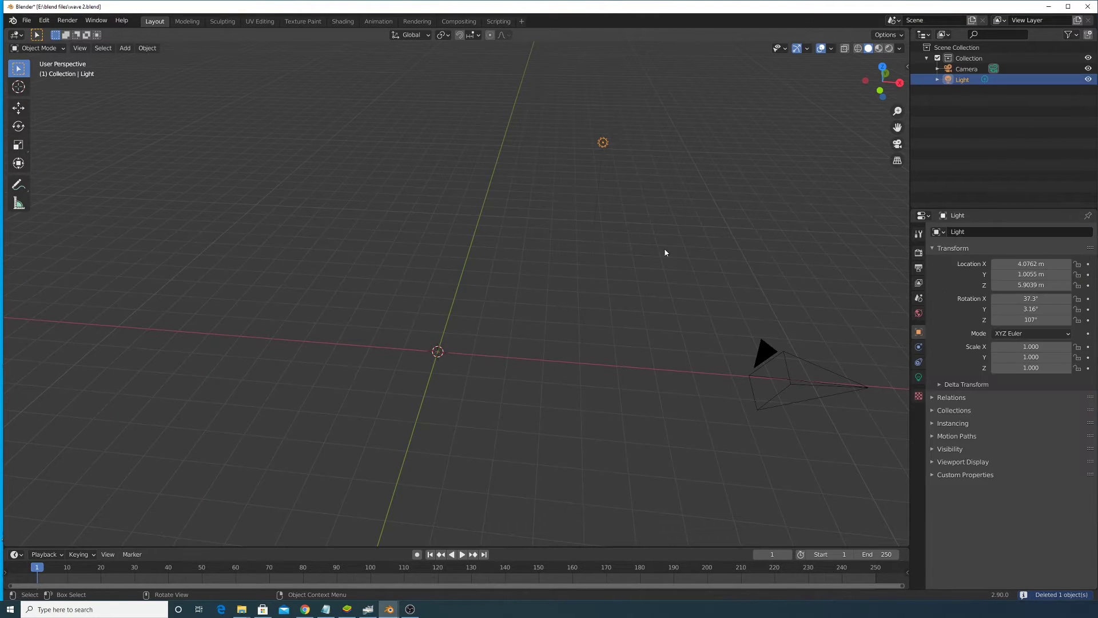
key(x)
click(670, 255)
middle_drag(671, 257, 661, 289)
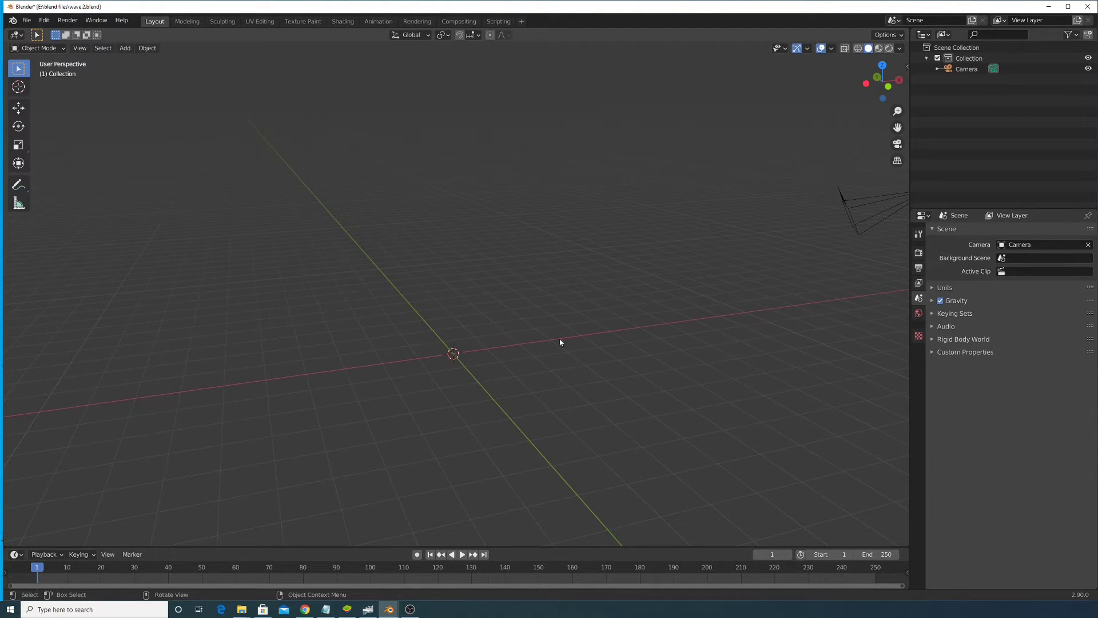
Add a plane mesh at the world origin and scale it uniformly by a factor of 4.
middle_drag(518, 361, 481, 347)
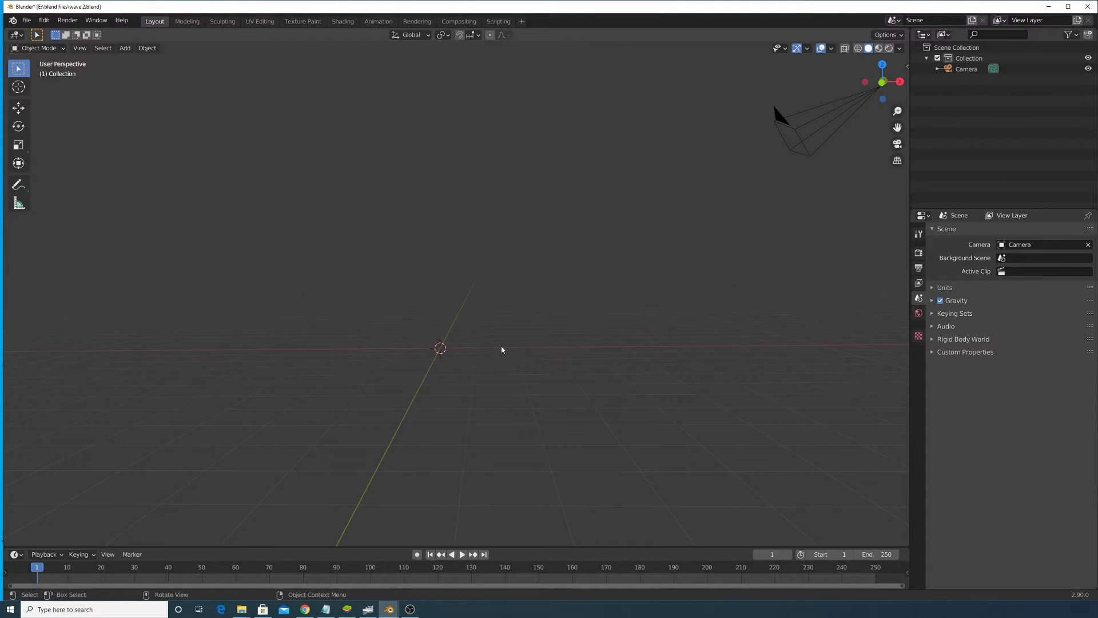
key(shift+a)
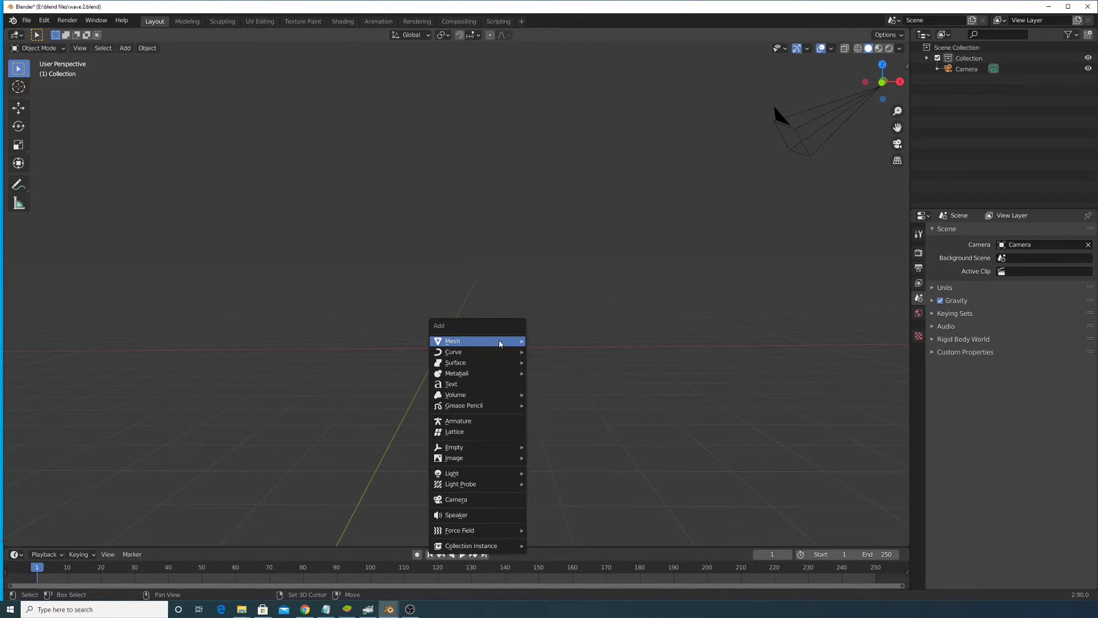
mouse_move(501, 341)
click(562, 345)
middle_drag(500, 340, 503, 358)
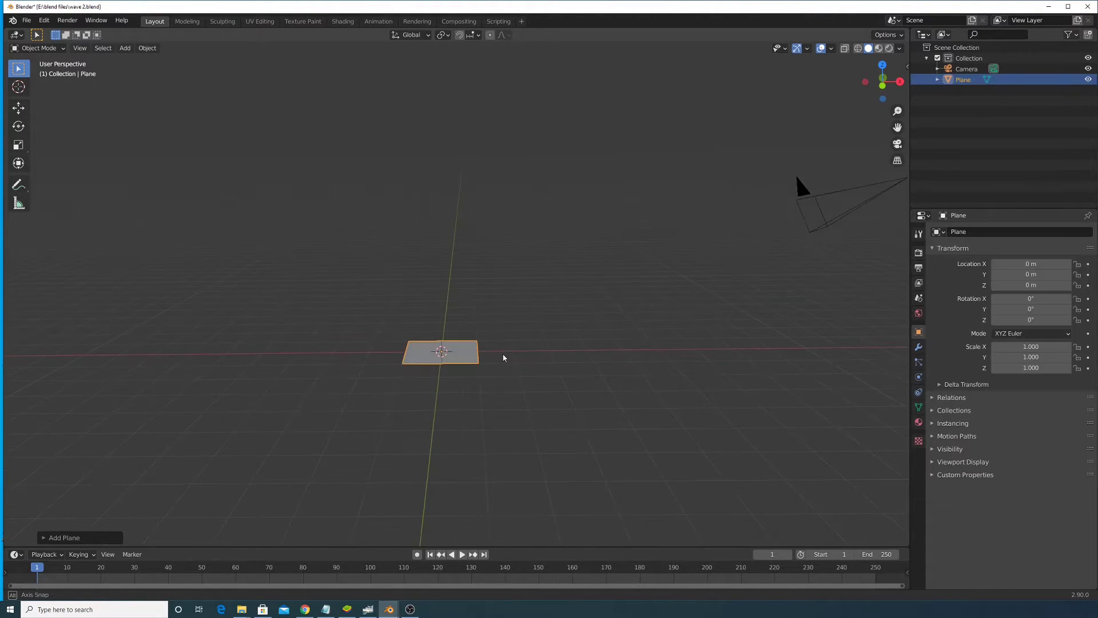
key(s)
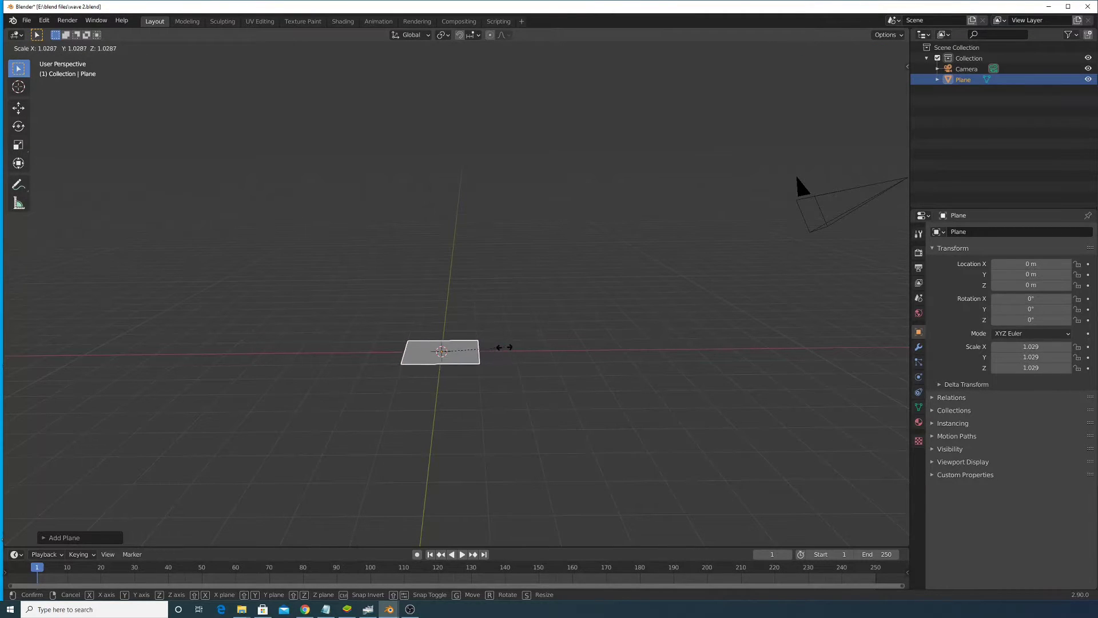
key(4)
key(Return)
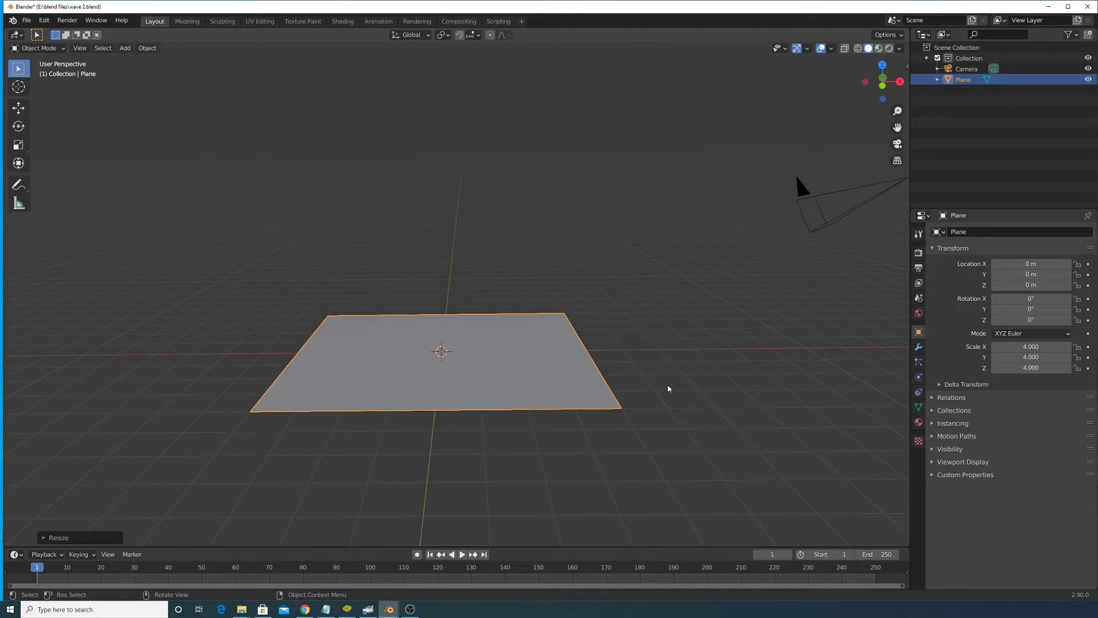
Add an Ocean modifier to the plane and set its resolution to 30.
click(920, 347)
click(965, 232)
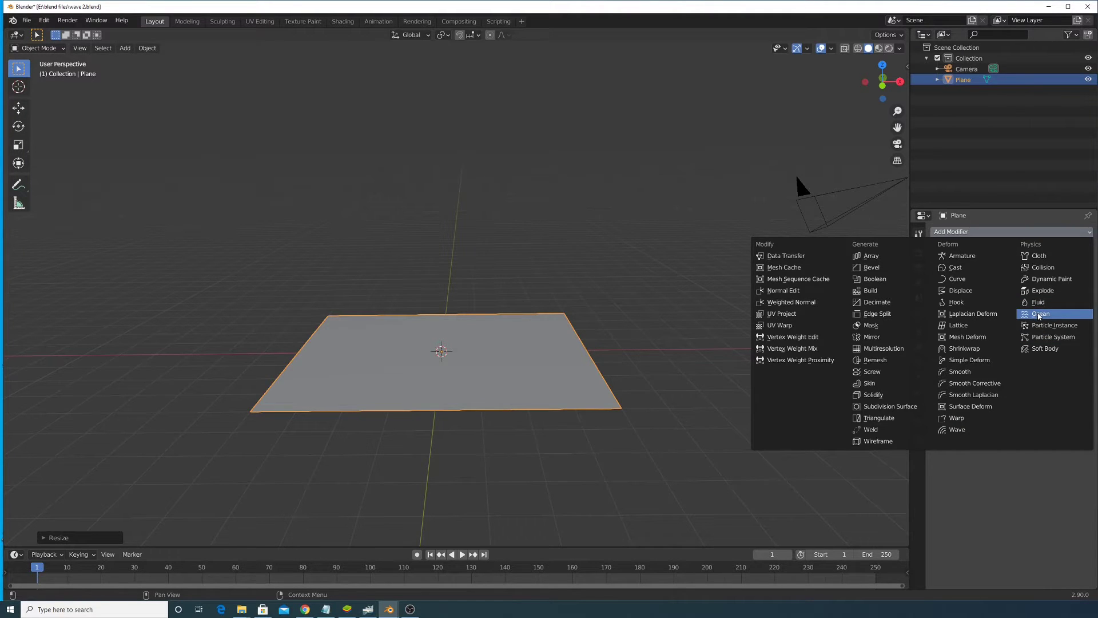
click(1038, 321)
scroll(674, 276, down, 5)
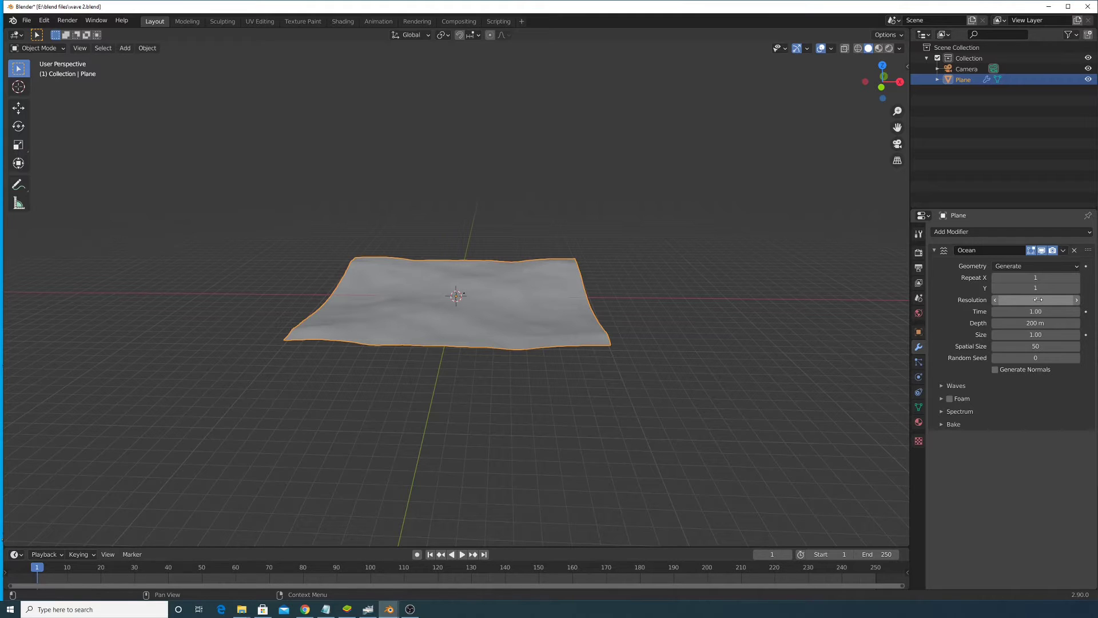
click(1039, 300)
key(Return)
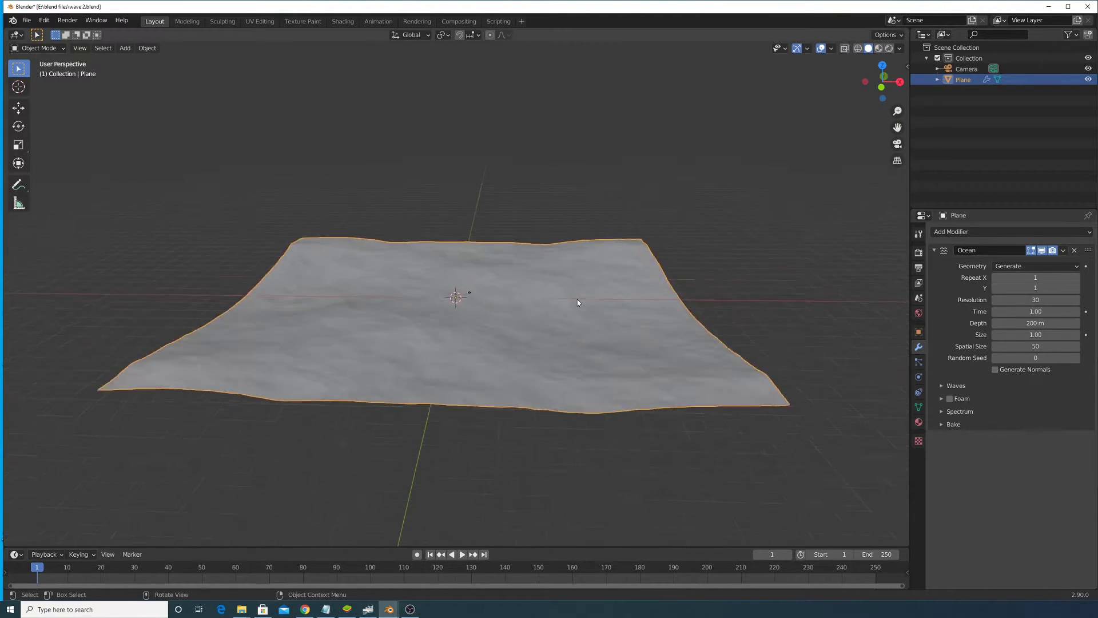
middle_drag(619, 313, 608, 321)
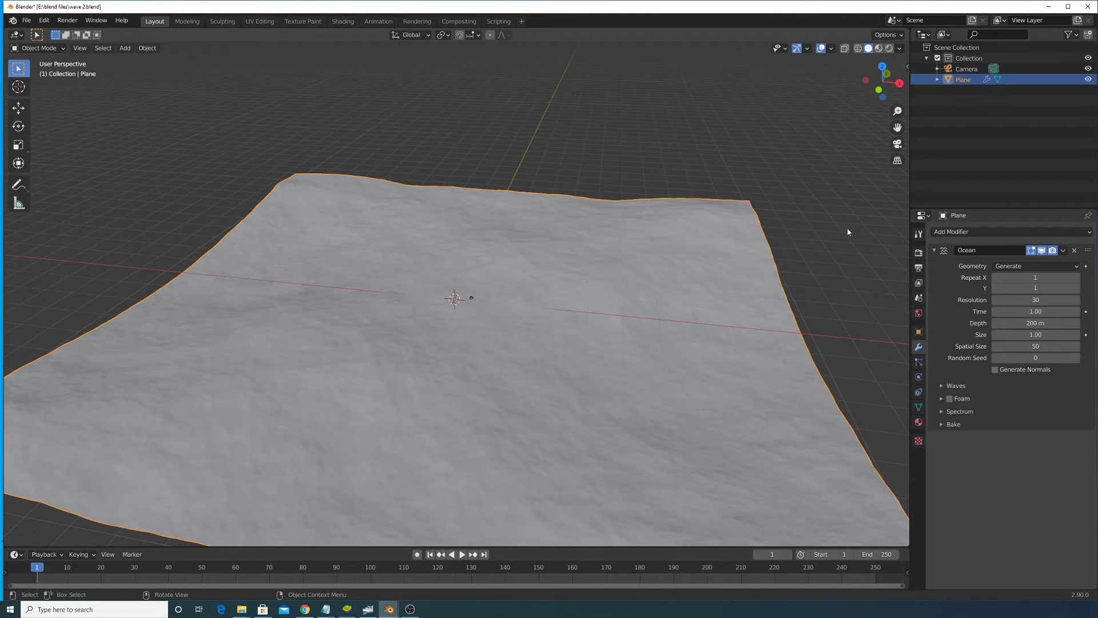
Keyframe the Ocean modifier's Time value of 1.00 at frame 1.
scroll(526, 295, up, 8)
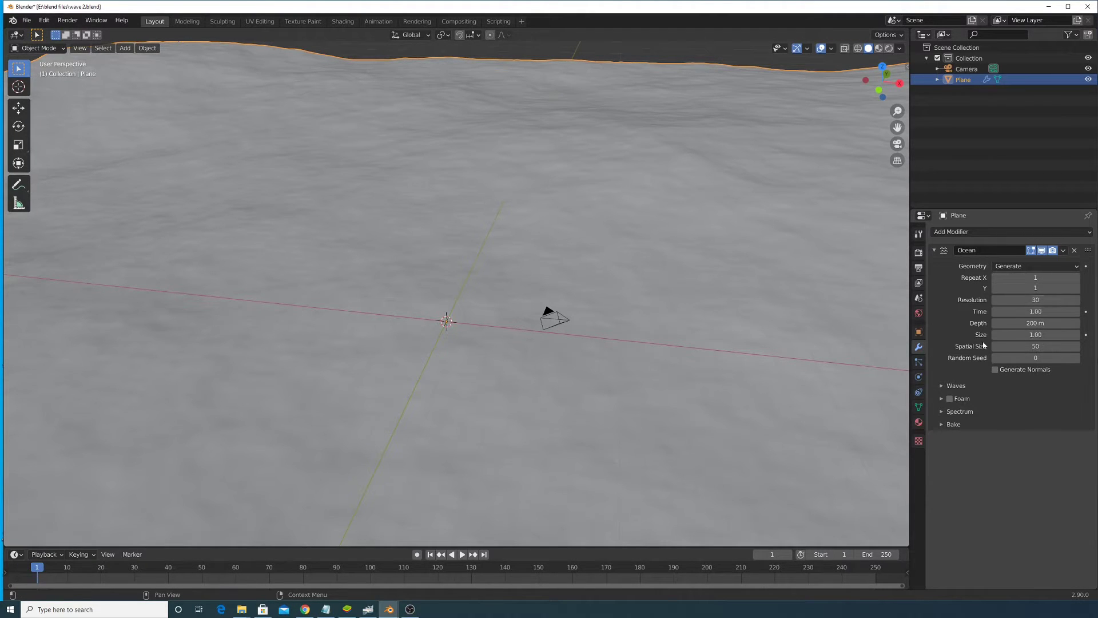
scroll(280, 450, down, 6)
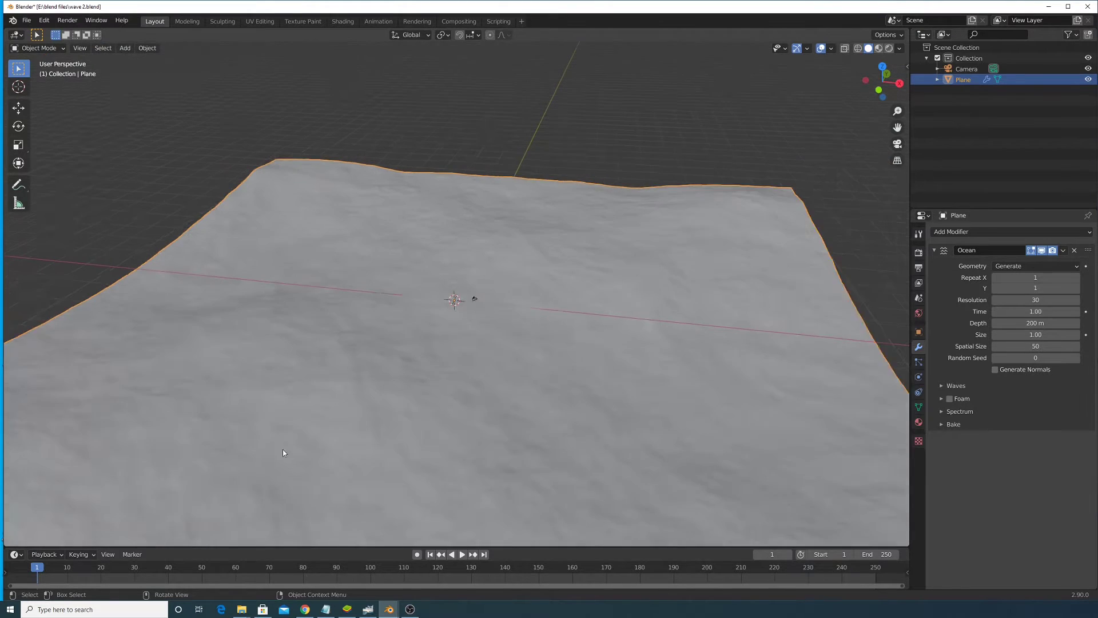
mouse_move(56, 568)
mouse_down()
mouse_move(792, 568)
mouse_move(23, 556)
mouse_move(37, 558)
mouse_up()
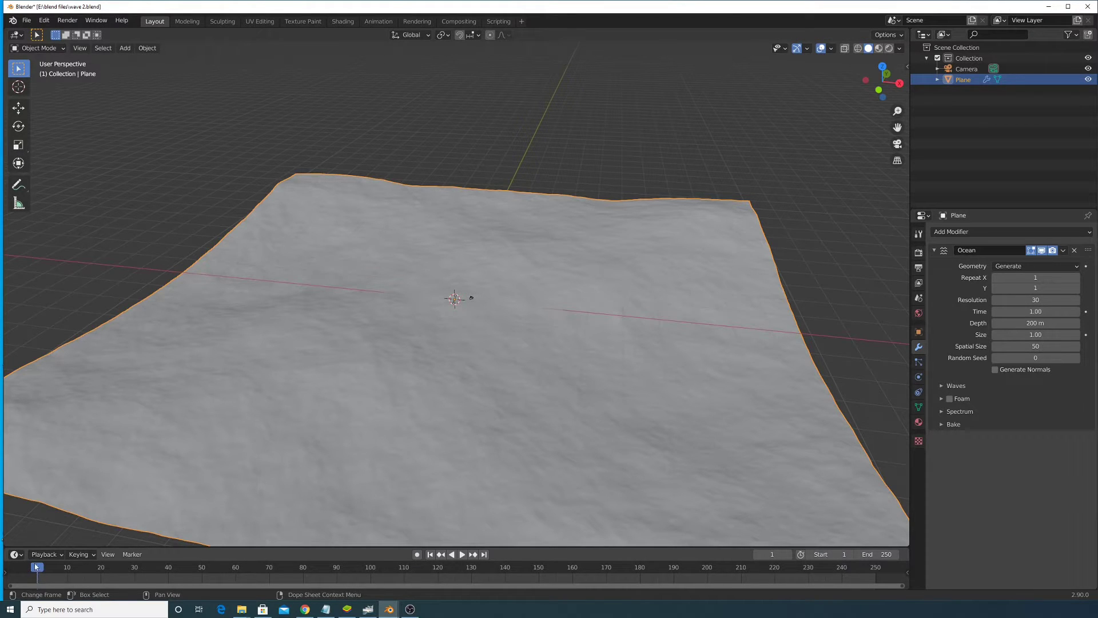
key(space)
key(space)
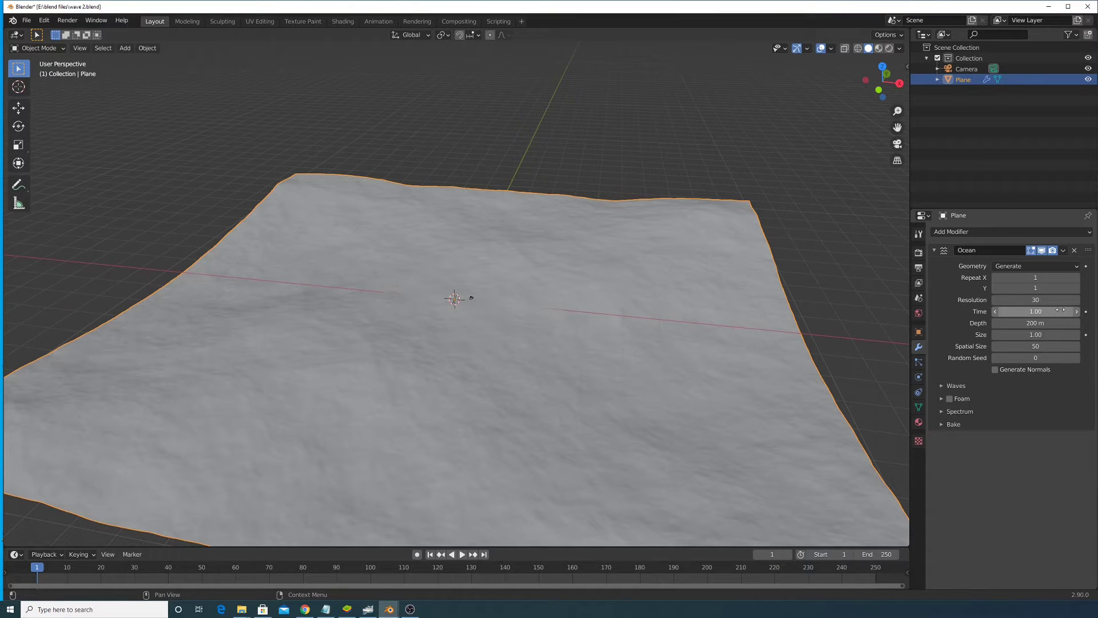
key(i)
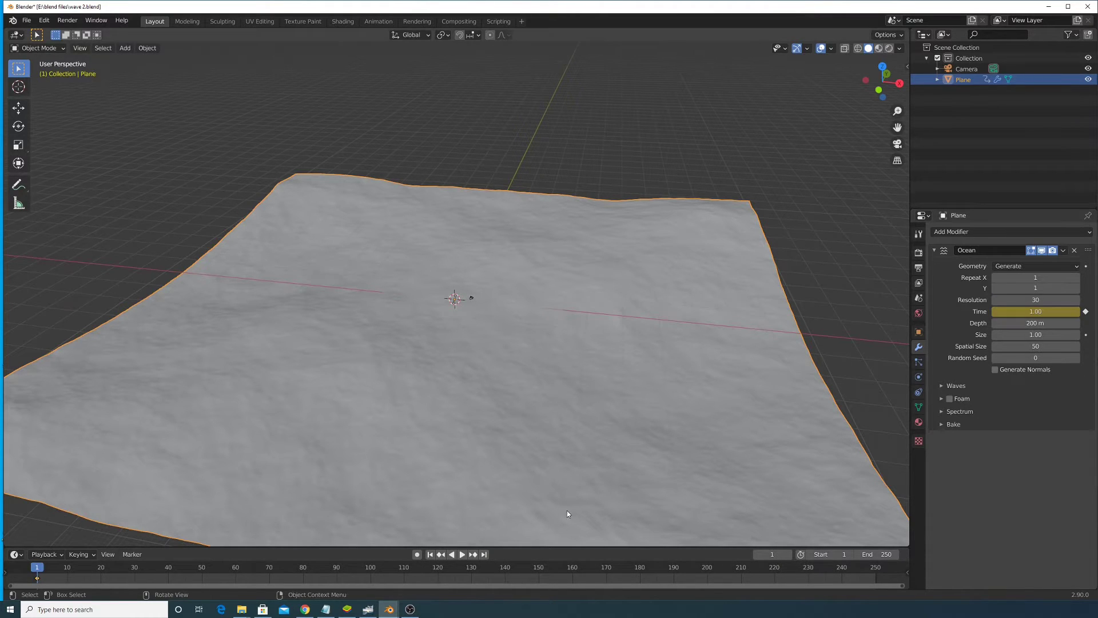
At frame 250, set the Ocean modifier's Time to 10 and keyframe it.
drag(610, 570, 875, 572)
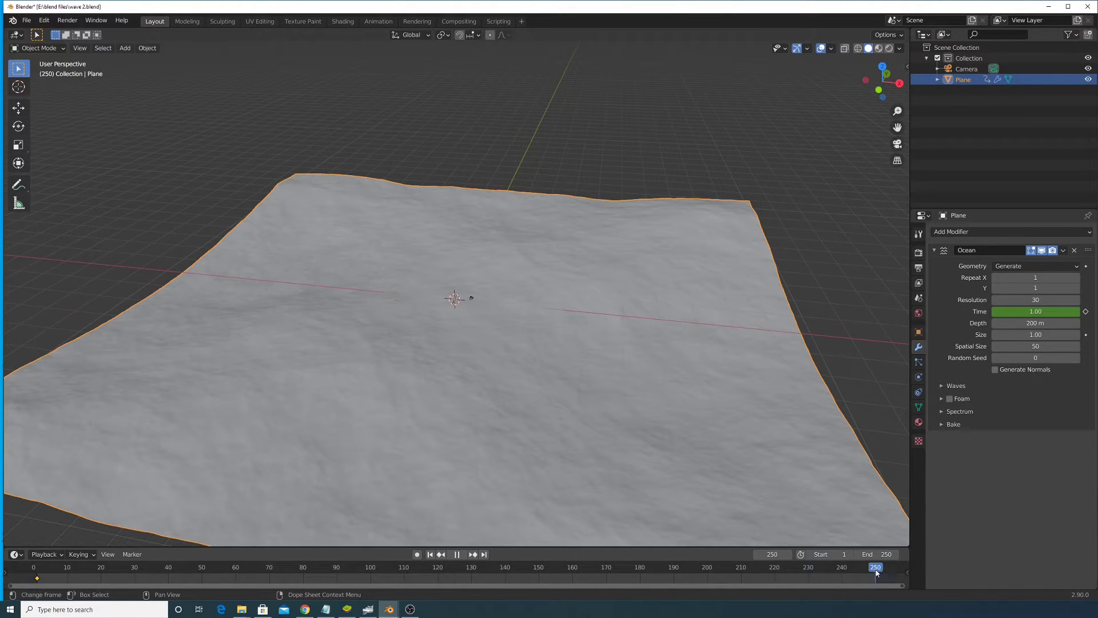
click(1037, 312)
text(10)
key(Return)
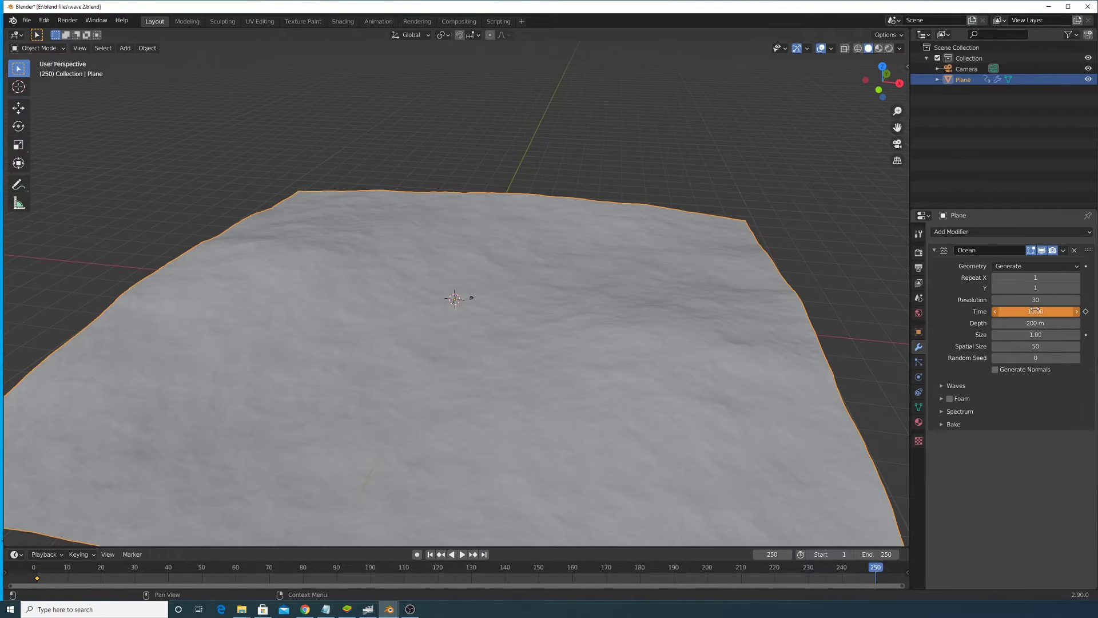
key(i)
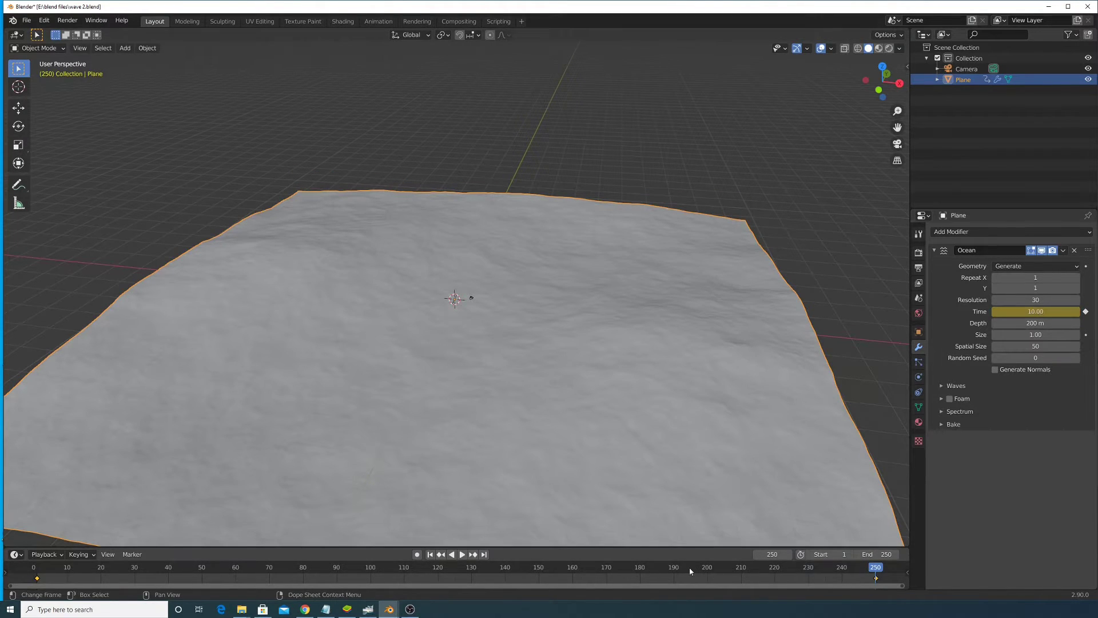
Check an intermediate frame of the ocean animation and set the Ocean modifier's resolution to 20.
drag(650, 571, 560, 573)
click(1044, 298)
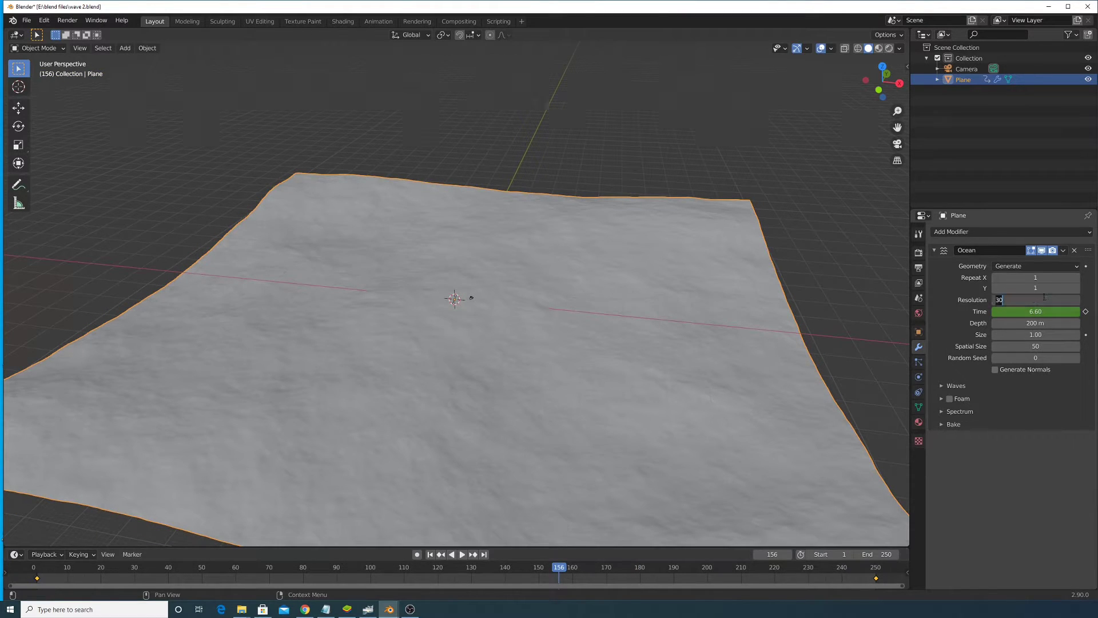
text(20)
key(Return)
Preview the ocean's motion over the timeline from a lower viewing angle, and return to frame 1.
drag(556, 567, 448, 569)
middle_drag(445, 535, 462, 398)
middle_drag(482, 487, 420, 351)
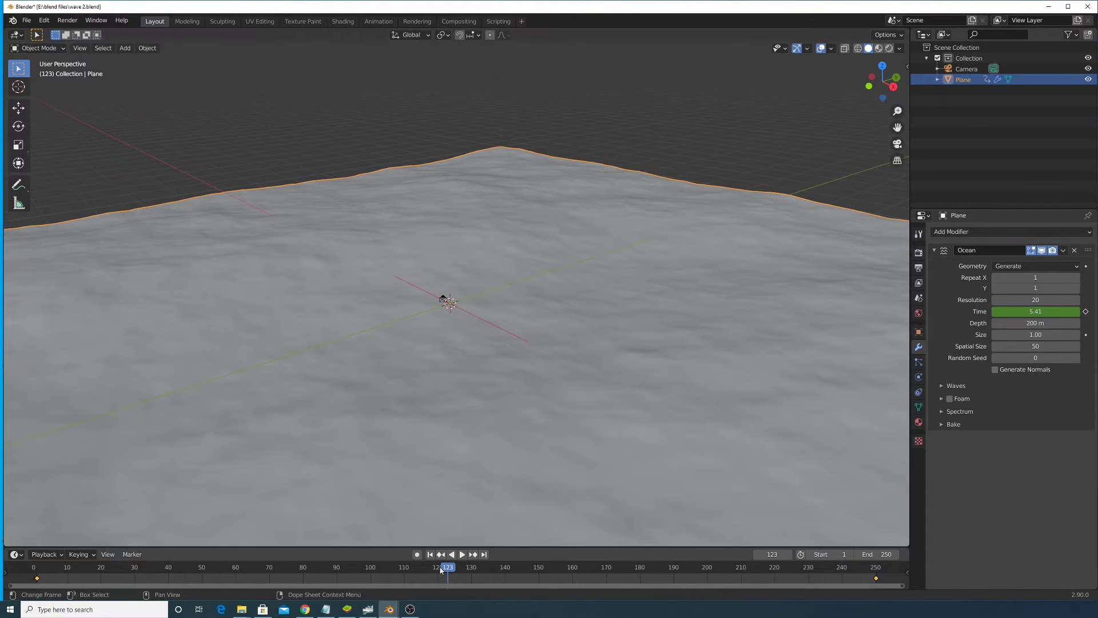
drag(444, 573, 157, 592)
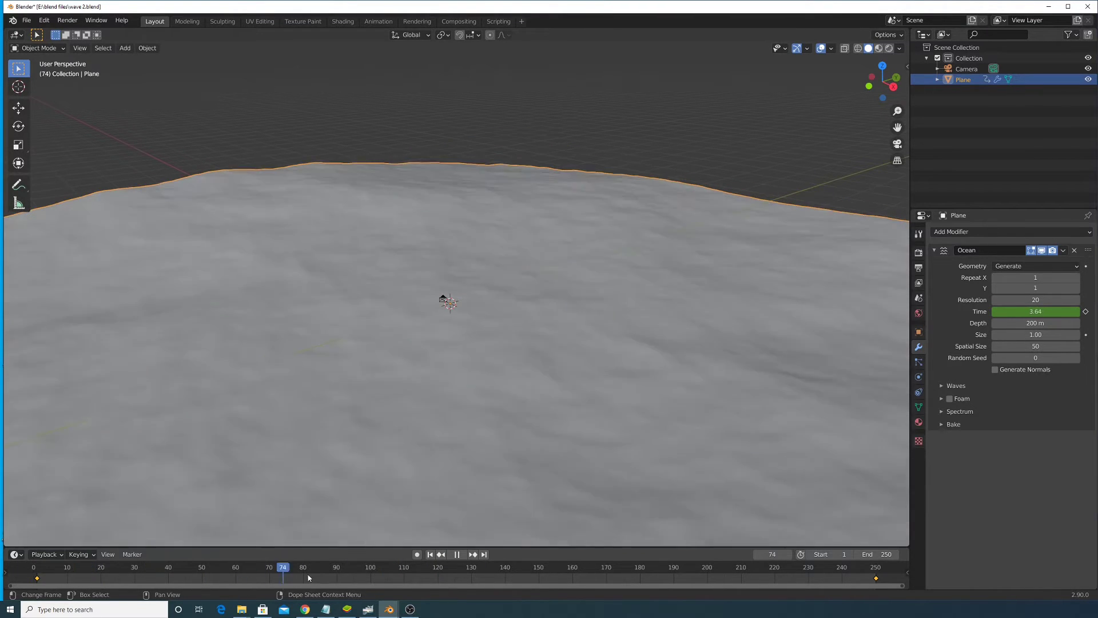
key(space)
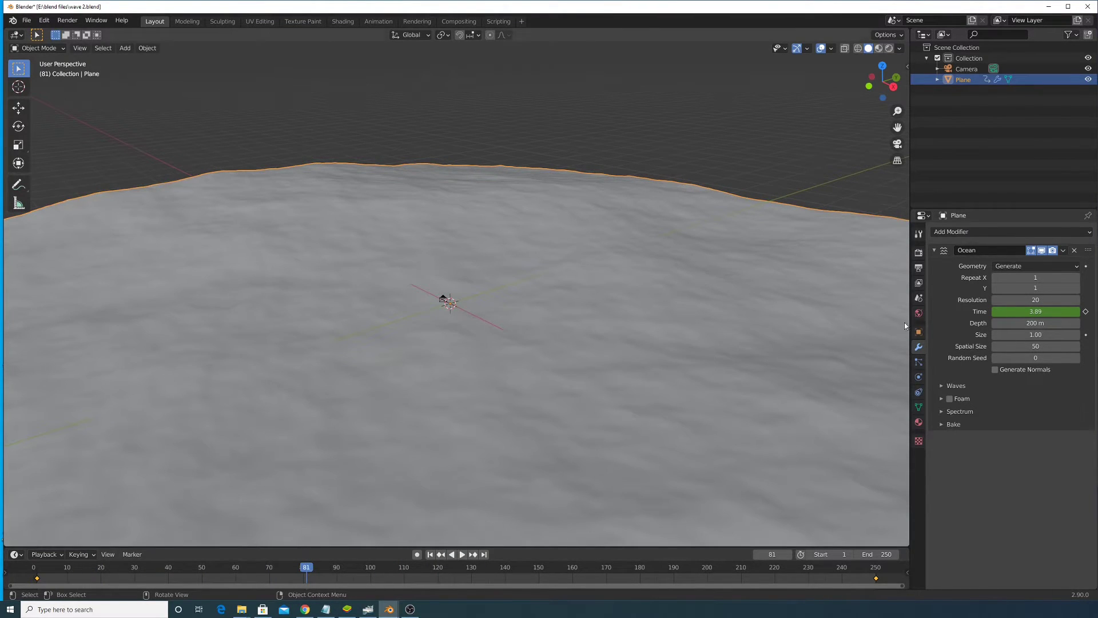
drag(288, 564, 37, 564)
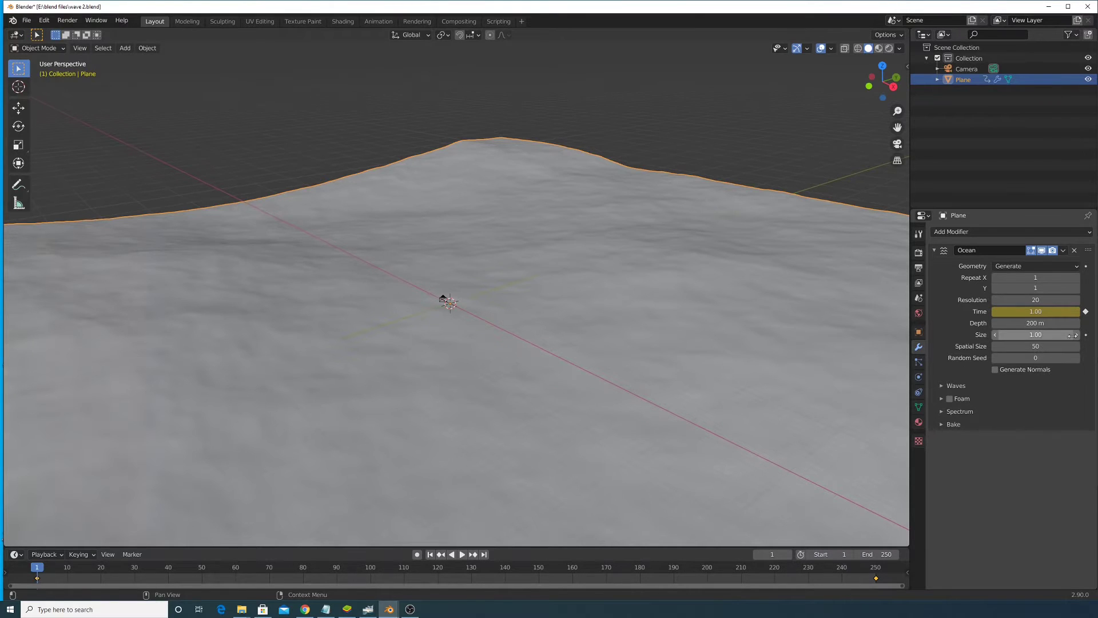
Set the Ocean modifier's Size to 0.9.
mouse_move(1052, 334)
mouse_down()
mouse_move(1009, 334)
mouse_move(1051, 333)
mouse_up()
click(1050, 333)
key(BackSpace)
text(.9)
key(Return)
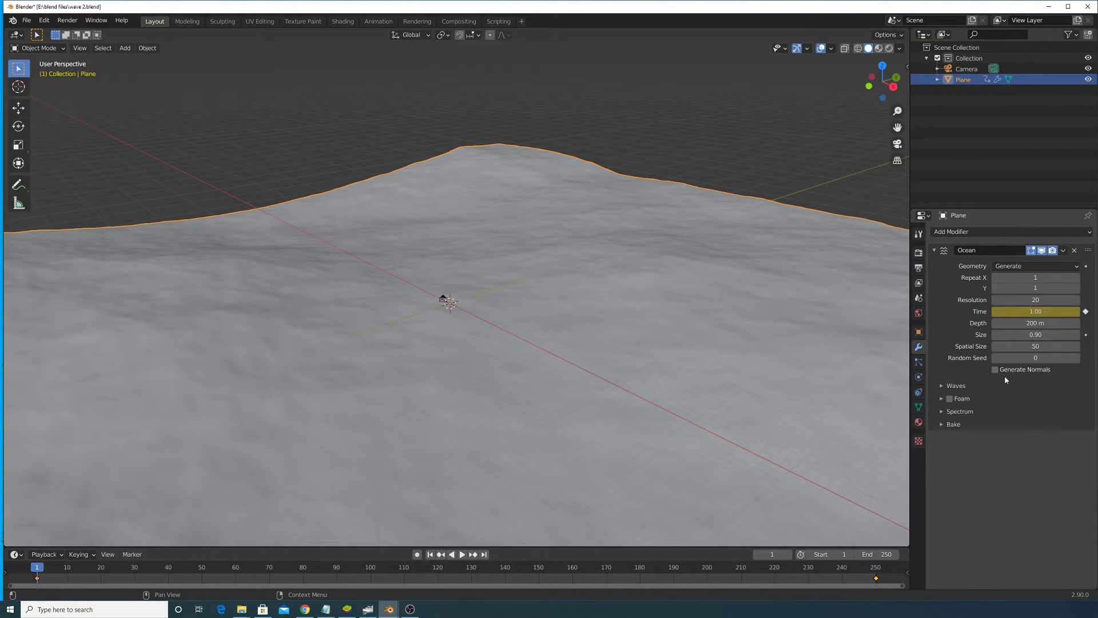
Set the Scale in the Ocean modifier's Waves settings to 1.8.
click(965, 387)
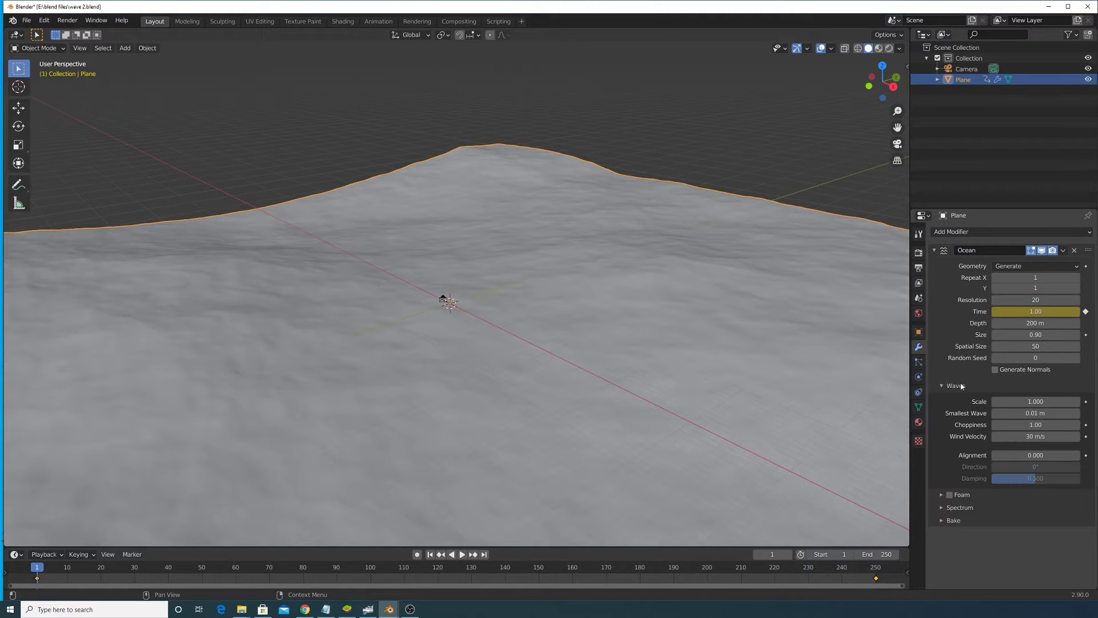
drag(1042, 399, 1078, 401)
key(ctrl+z)
click(1035, 402)
text(1.8)
key(Return)
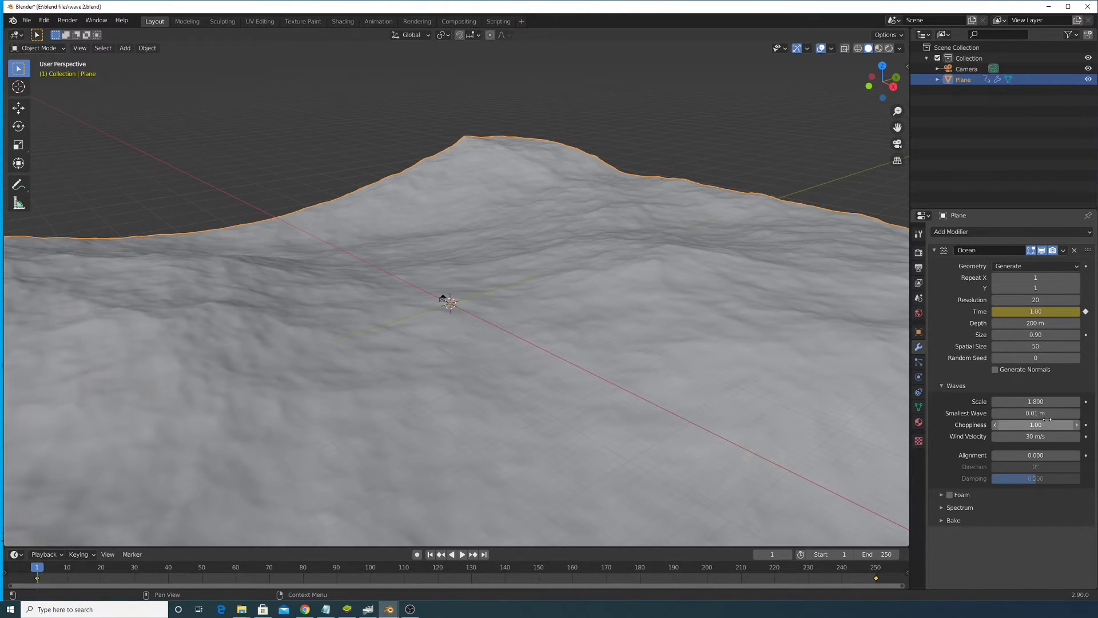
Set the Choppiness of the ocean waves to 2.2.
click(1048, 423)
text(2.2)
key(Return)
Examine the choppier ocean surface from another angle and preview its animation up to frame 84.
middle_drag(722, 338, 772, 366)
scroll(773, 366, down, 2)
middle_drag(687, 379, 773, 362)
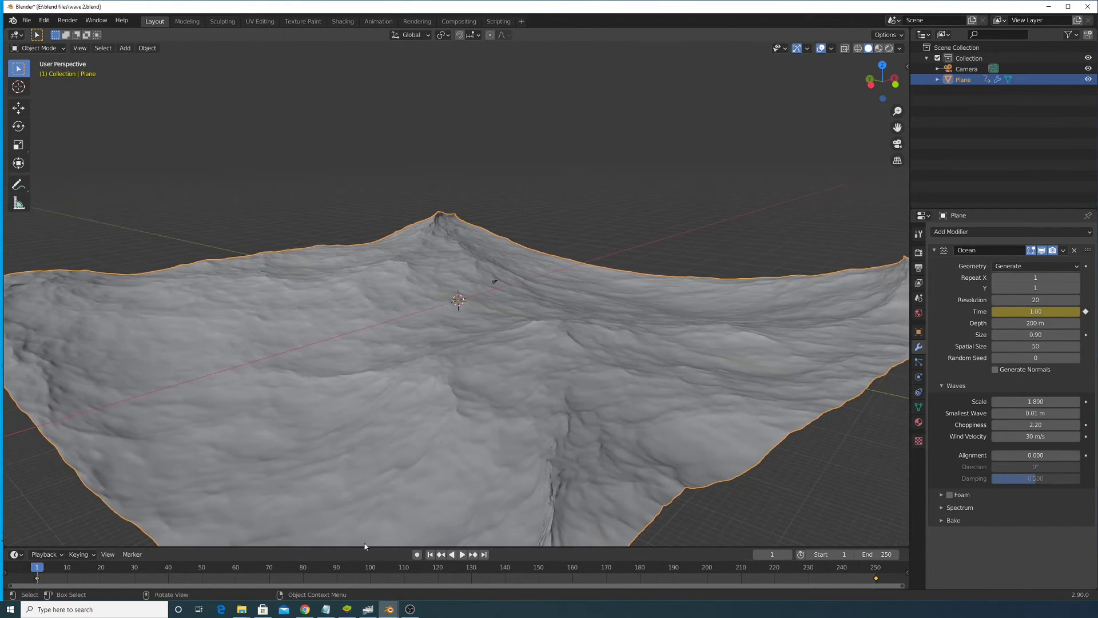
key(space)
drag(135, 574, 316, 589)
key(space)
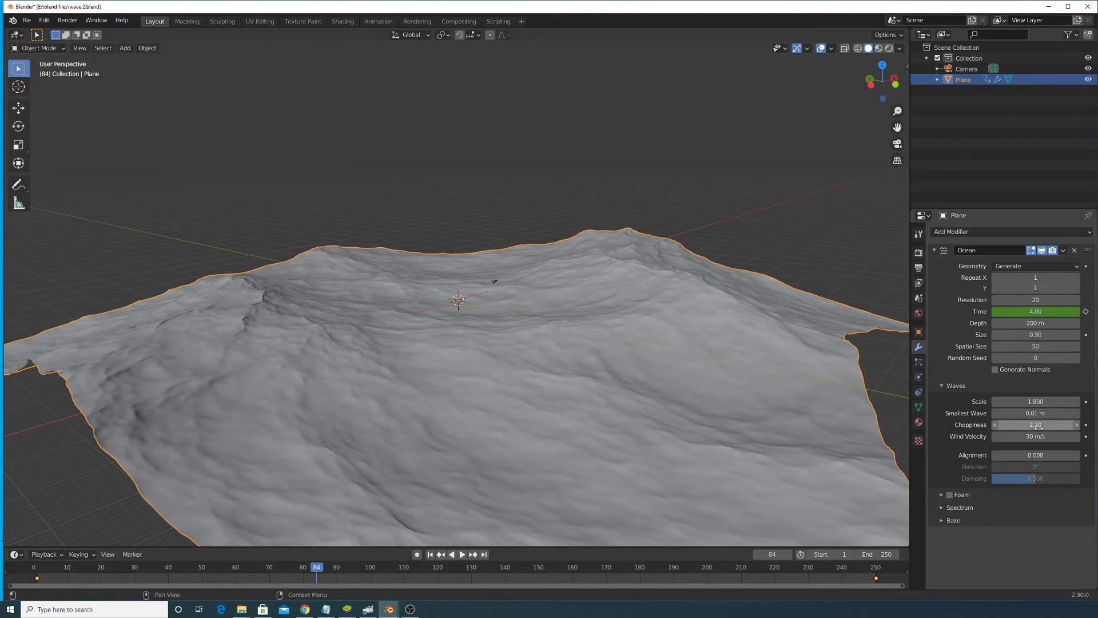
Try different Choppiness values for the waves, up to 3.76, and restore the value to 2.2.
drag(1036, 425, 1070, 425)
drag(1036, 425, 915, 424)
scroll(782, 319, up, 4)
middle_drag(782, 318, 629, 336)
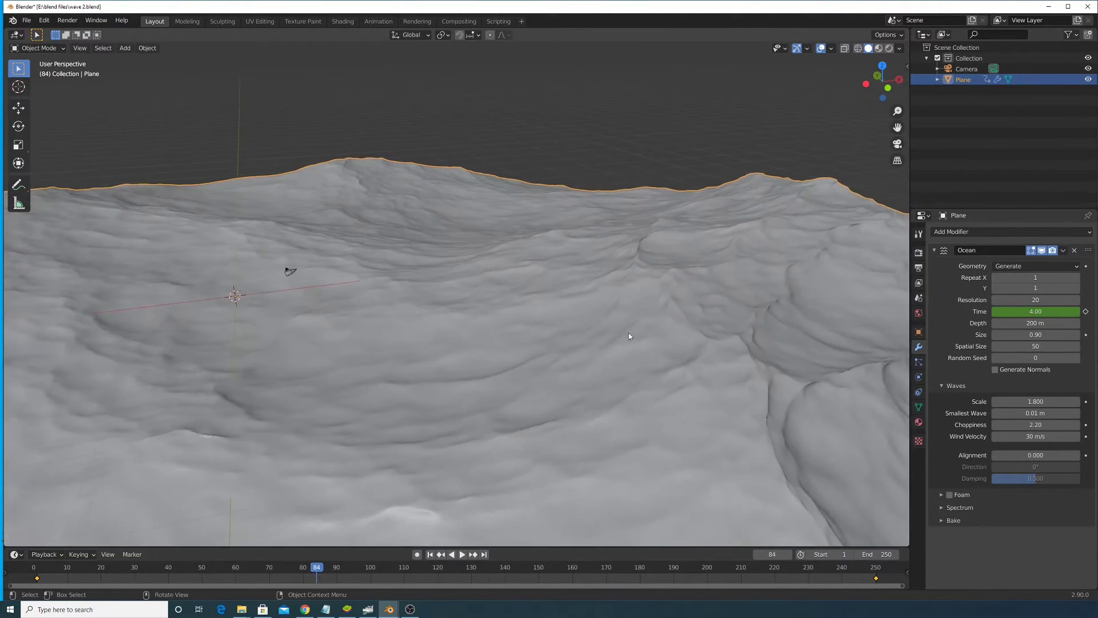
drag(1035, 425, 1084, 424)
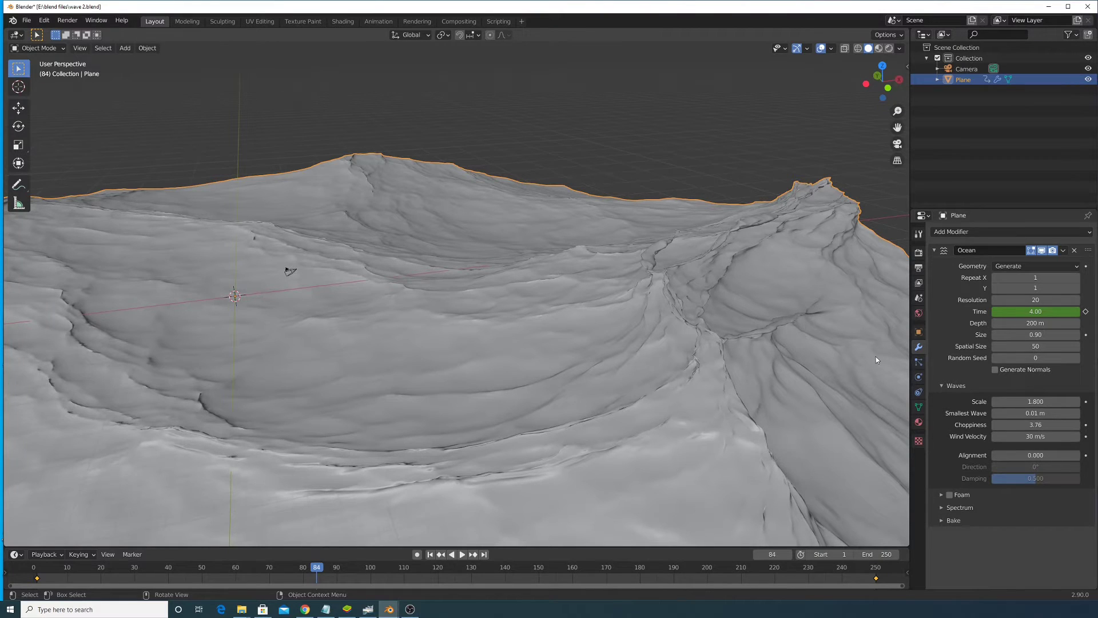
click(1045, 424)
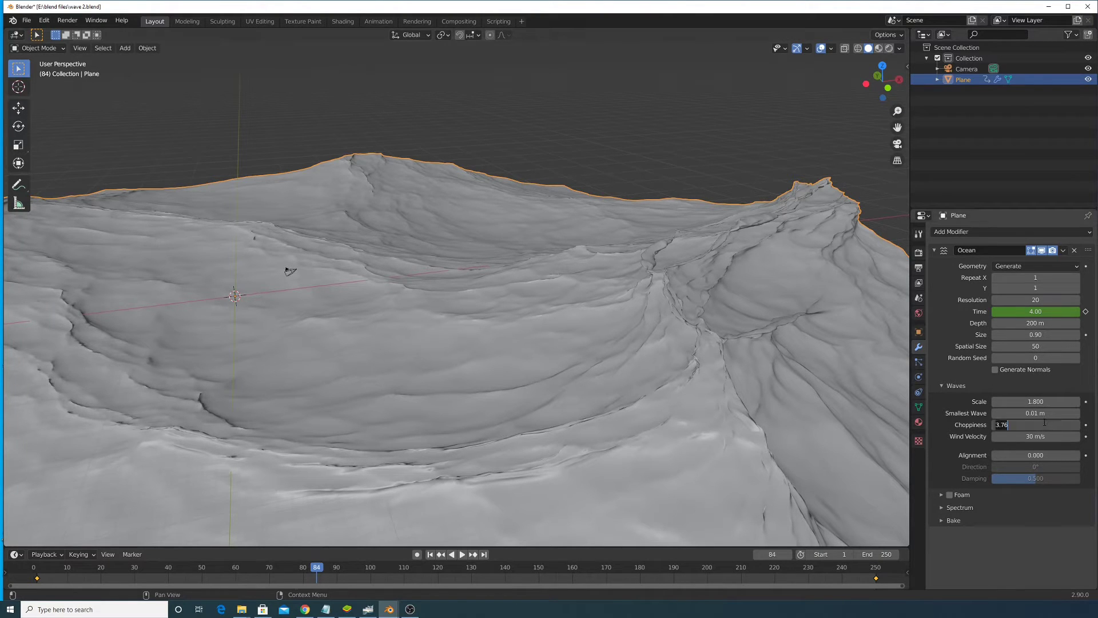
text(2.2)
key(Return)
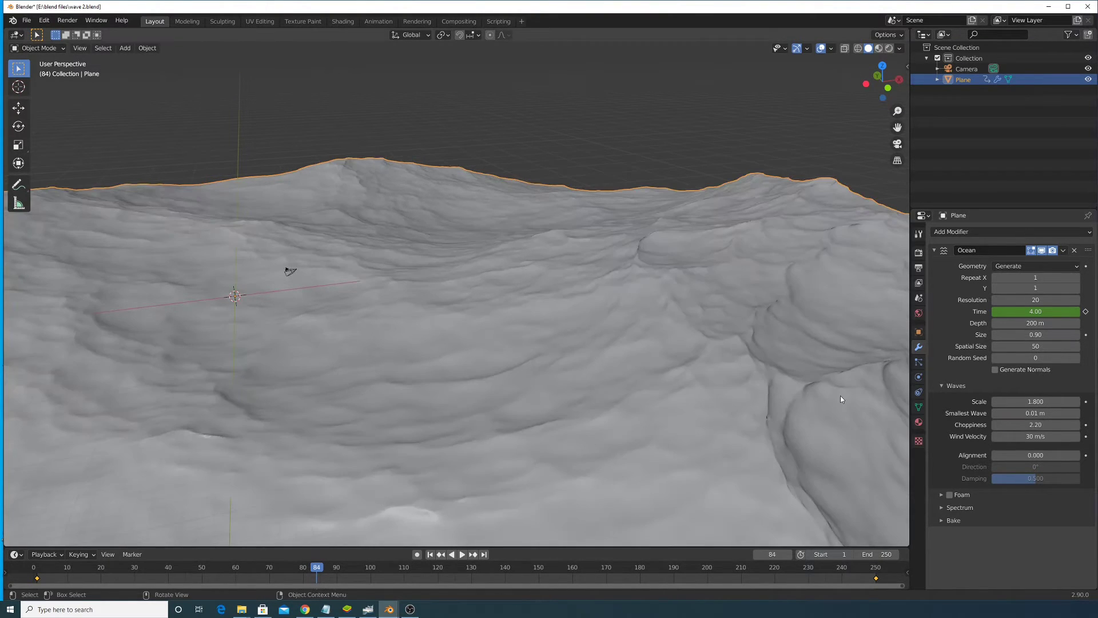
Move the playhead back to frame 24 and view the whole ocean surface there.
scroll(840, 396, down, 8)
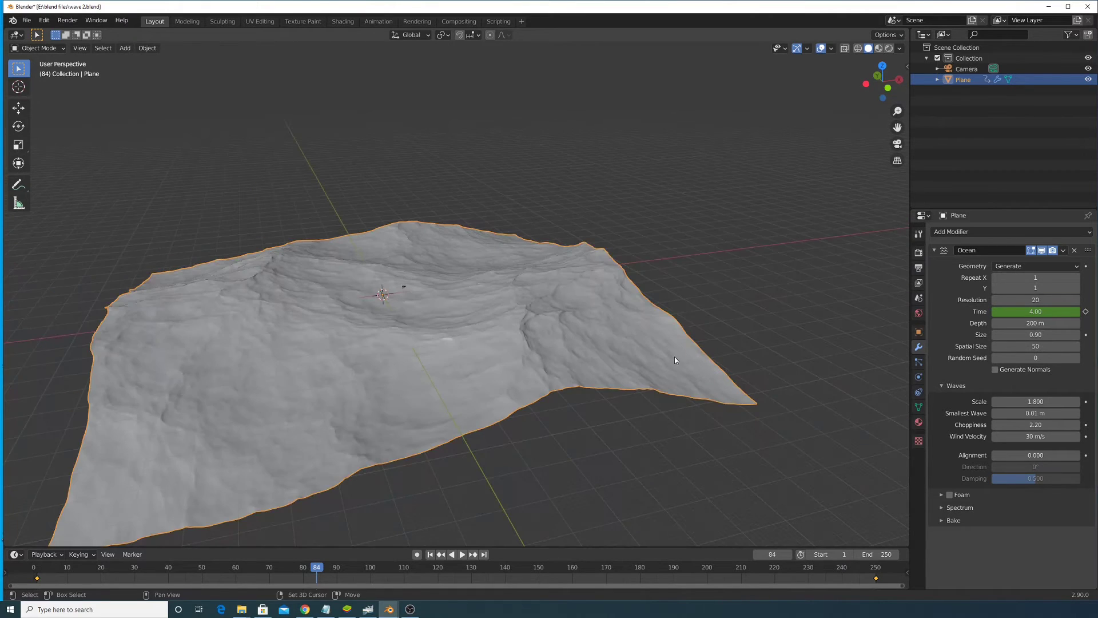
shift+middle_drag(675, 356, 756, 370)
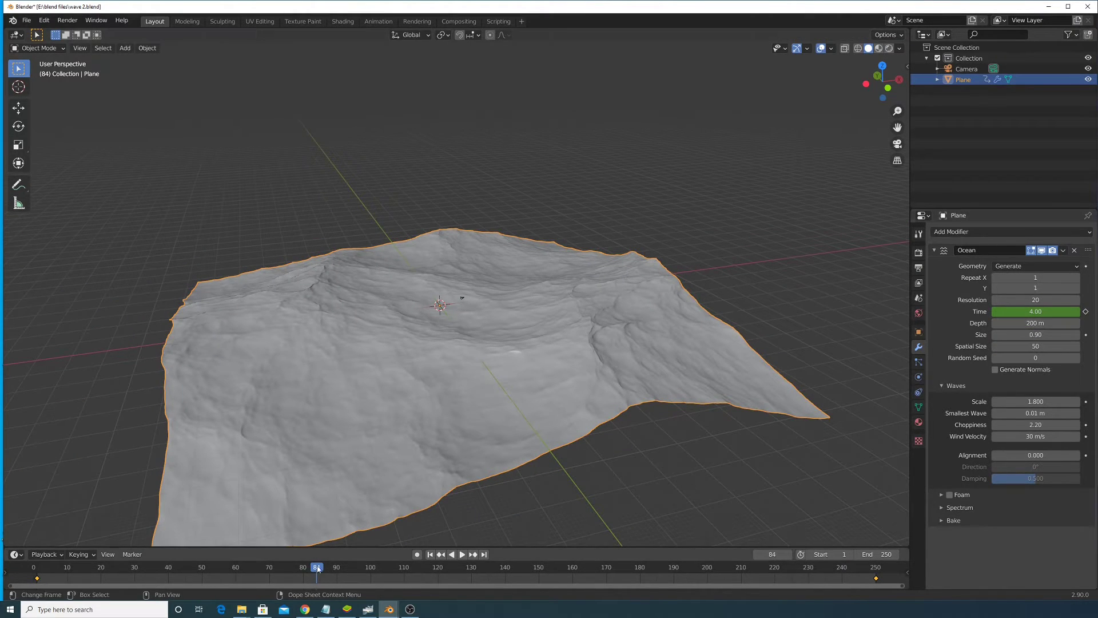
drag(318, 566, 125, 573)
key(space)
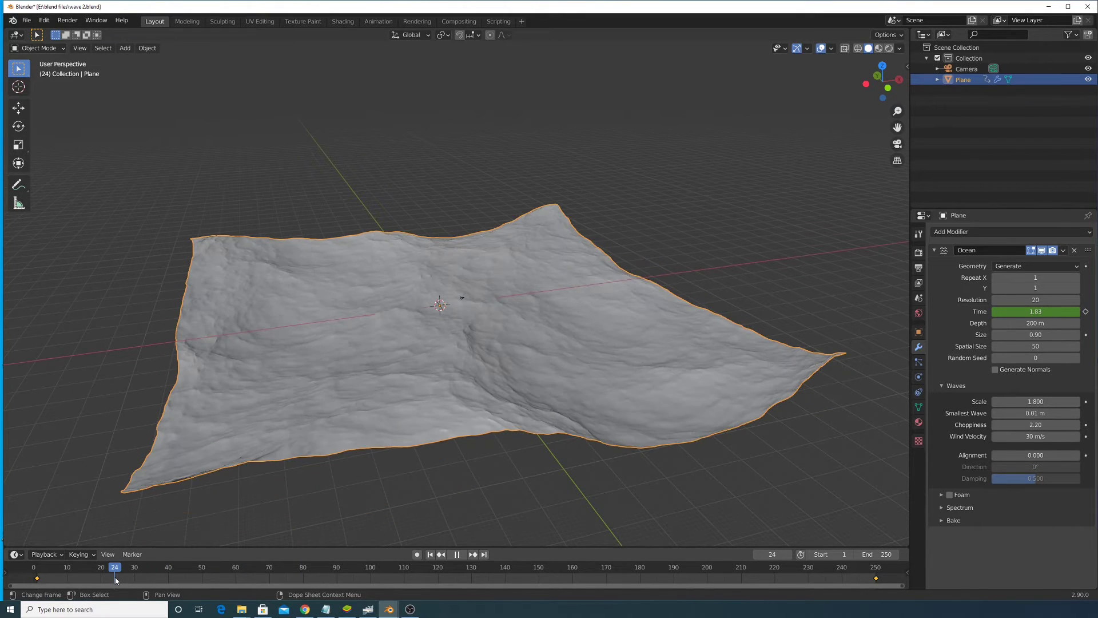
key(Escape)
Set the Ocean modifier's Resolution to 30 while viewing the waves up close.
scroll(509, 354, up, 5)
scroll(619, 341, up, 1)
middle_drag(619, 351, 535, 369)
click(1063, 299)
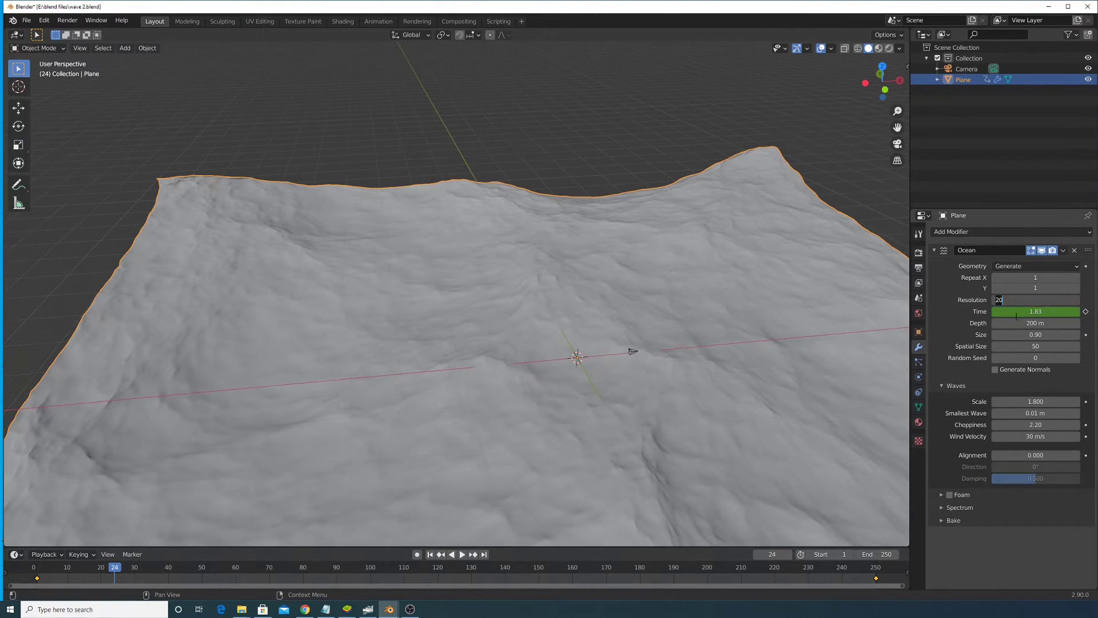
text(30)
key(Return)
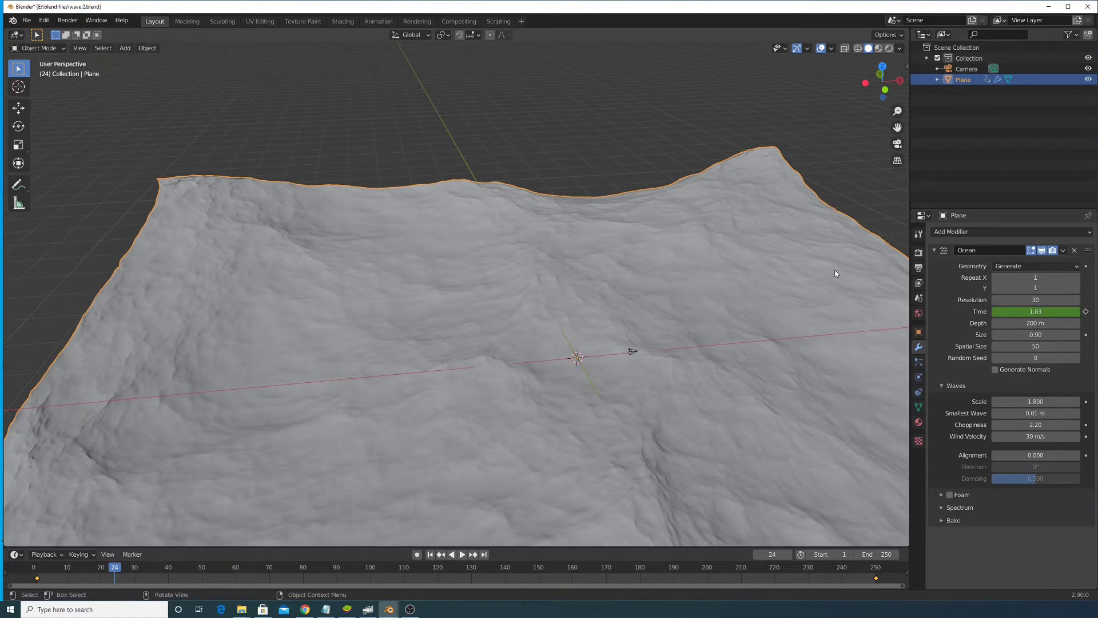
Enable Foam in the Ocean modifier, set its Coverage to -0.750, and expand the Spectrum settings.
click(950, 495)
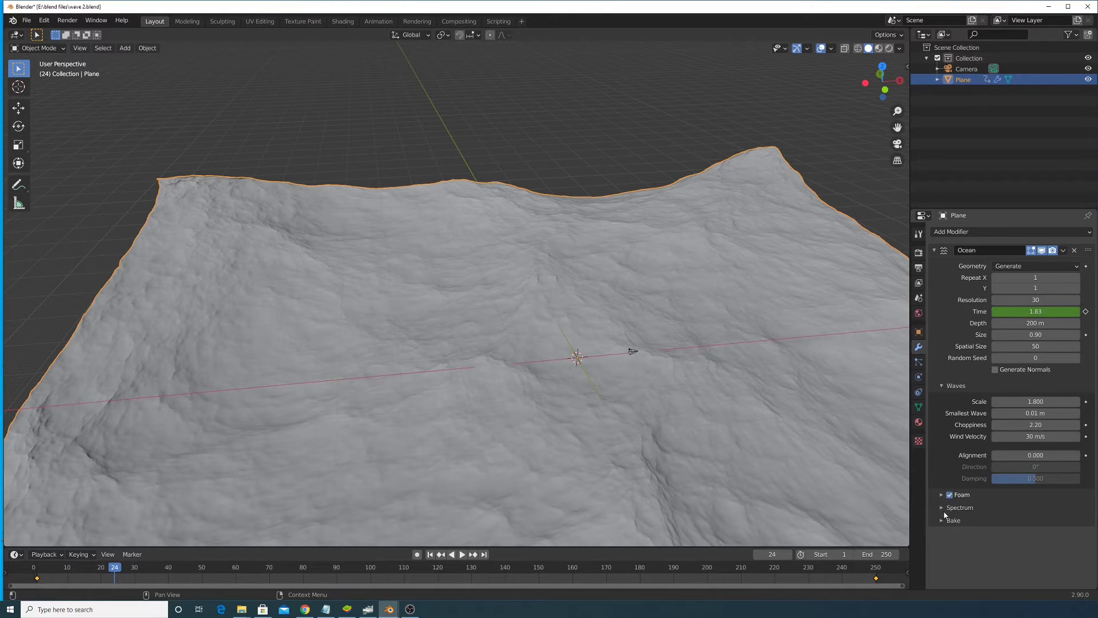
click(959, 494)
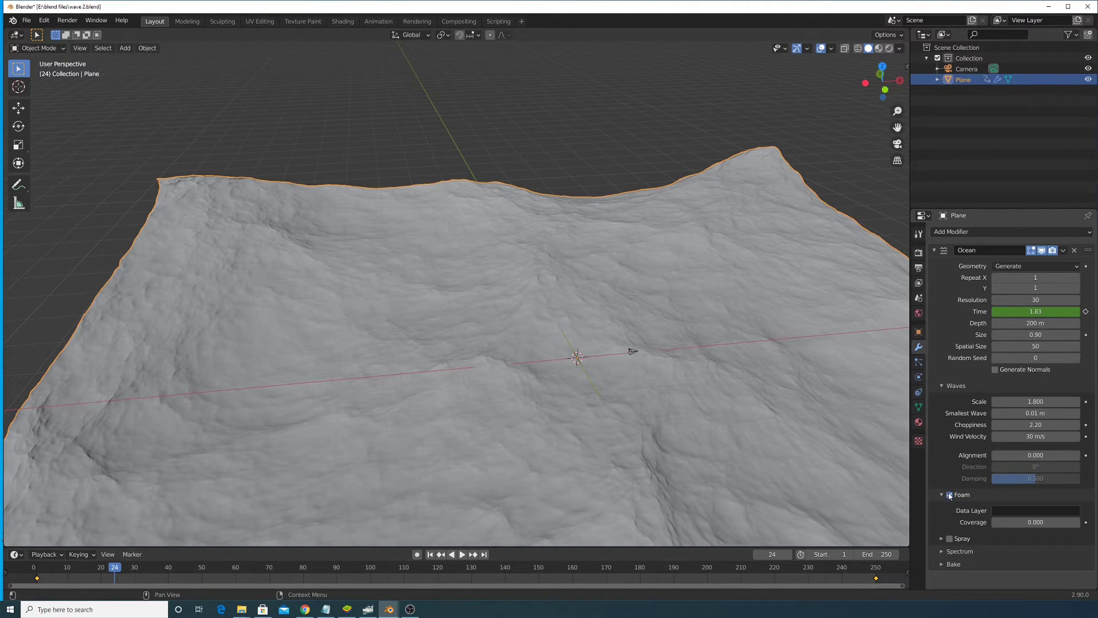
click(951, 551)
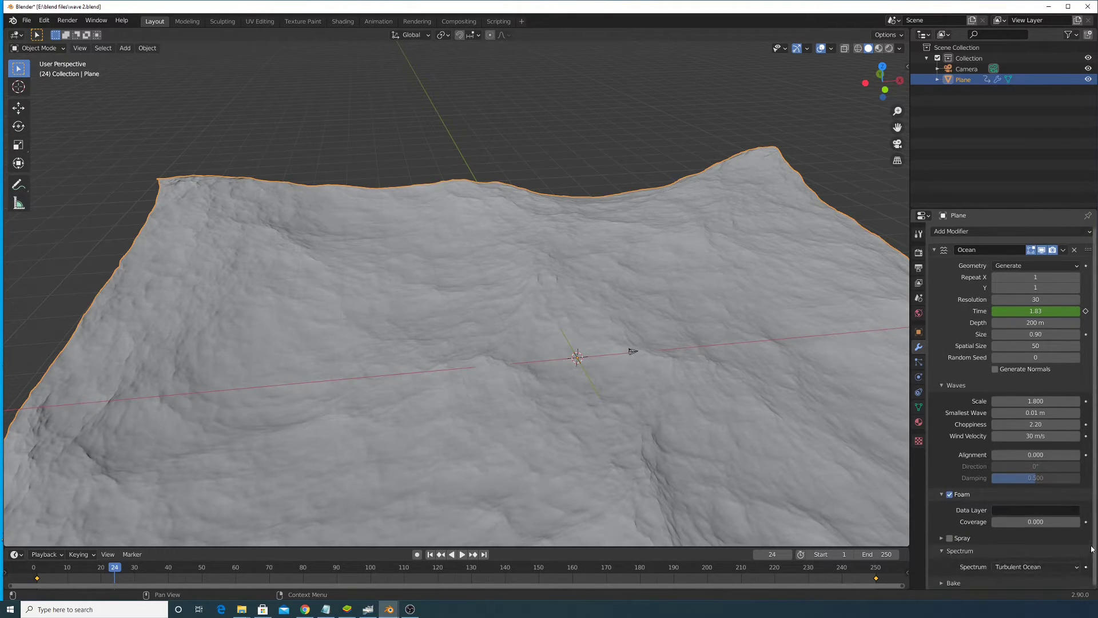
click(1047, 520)
key(BackSpace)
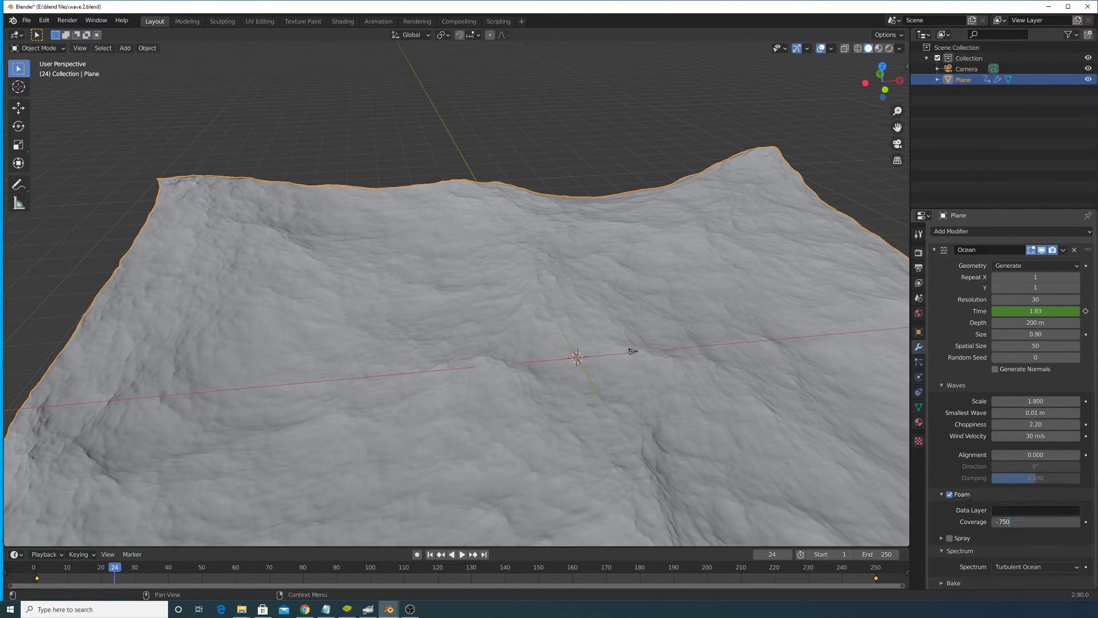
key(Return)
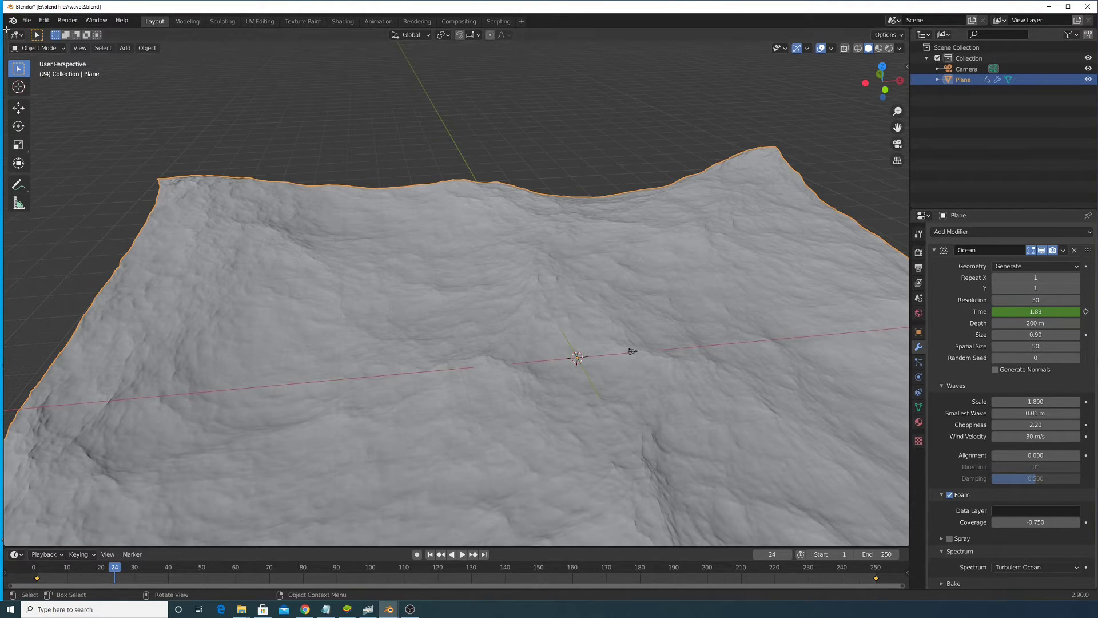
Split the 3D viewport vertically and turn one half into a Shader Editor with its sidebar hidden.
drag(6, 29, 457, 51)
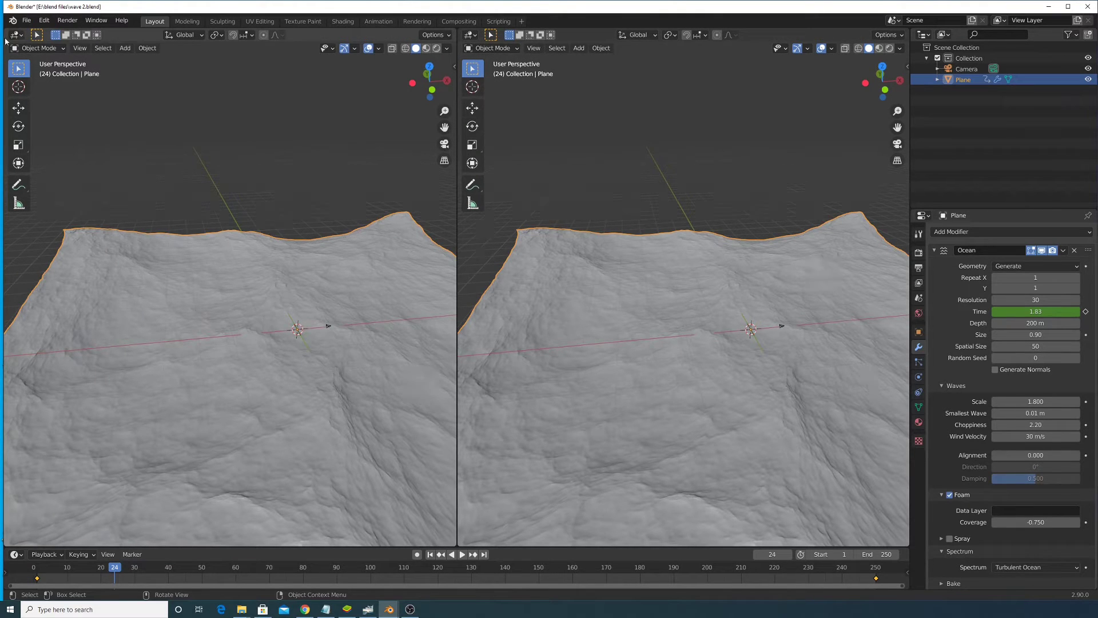
click(17, 36)
click(42, 132)
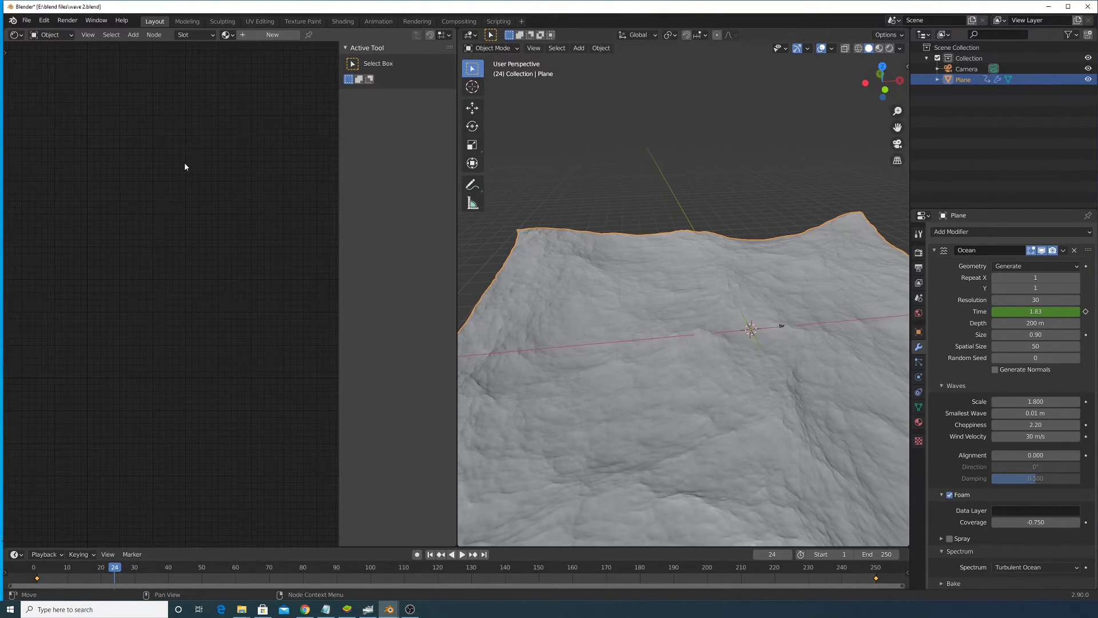
click(340, 158)
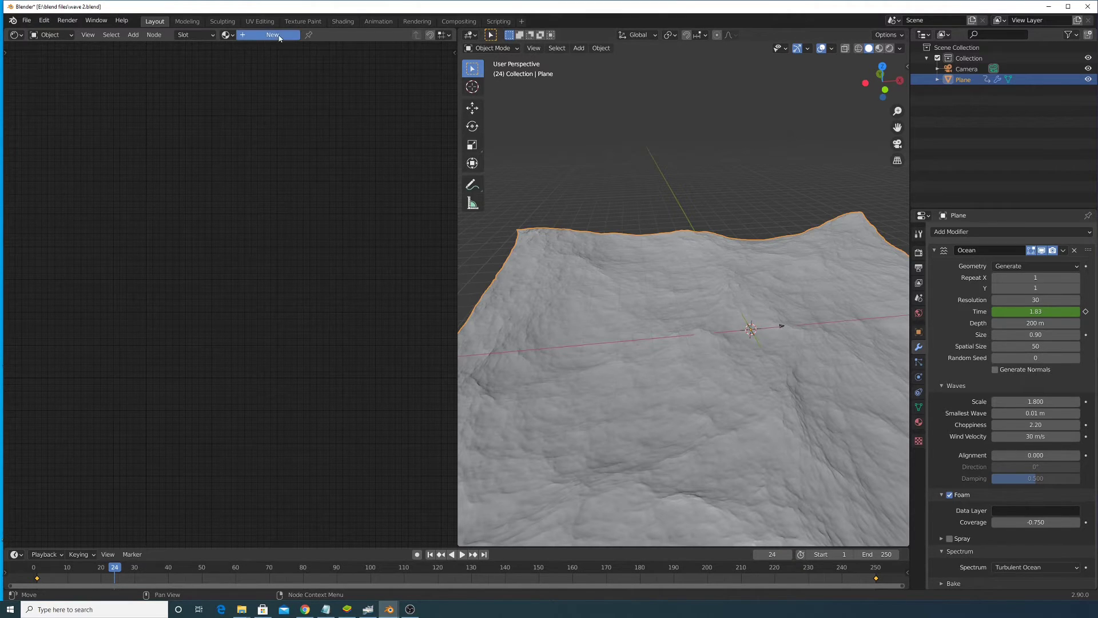
Create a new material for the plane and name it "ocean material".
click(256, 36)
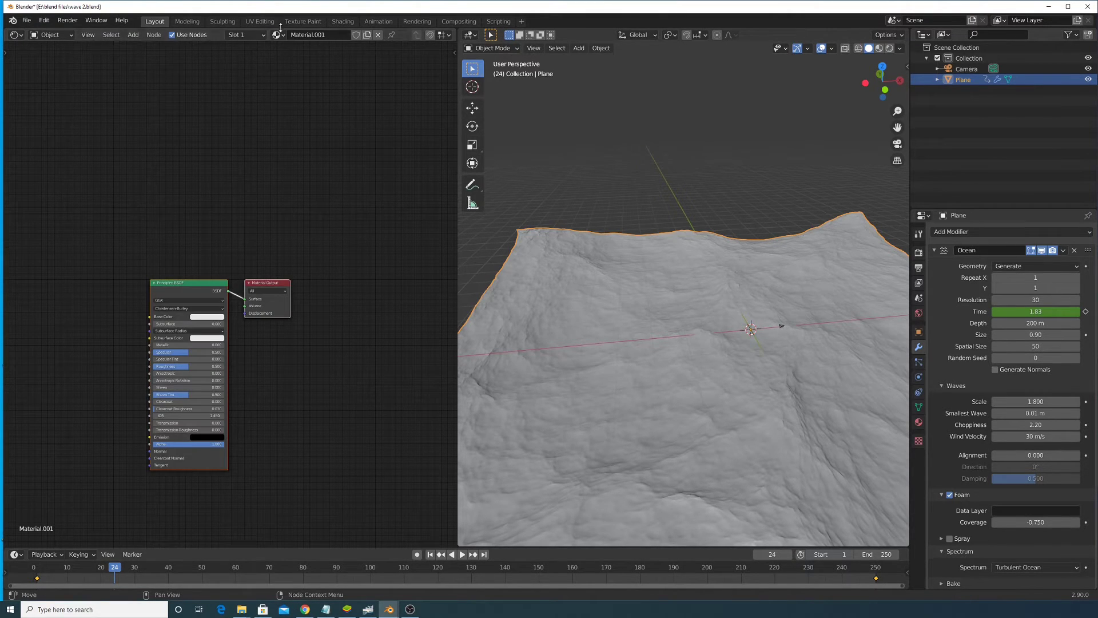
text(oc)
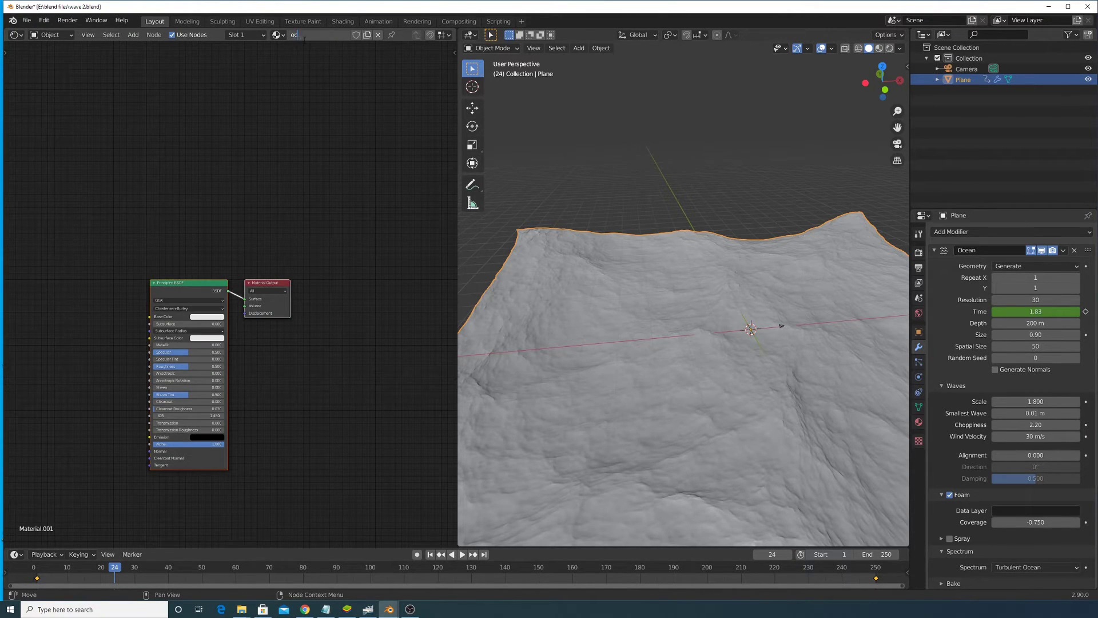
text(ean material)
key(Return)
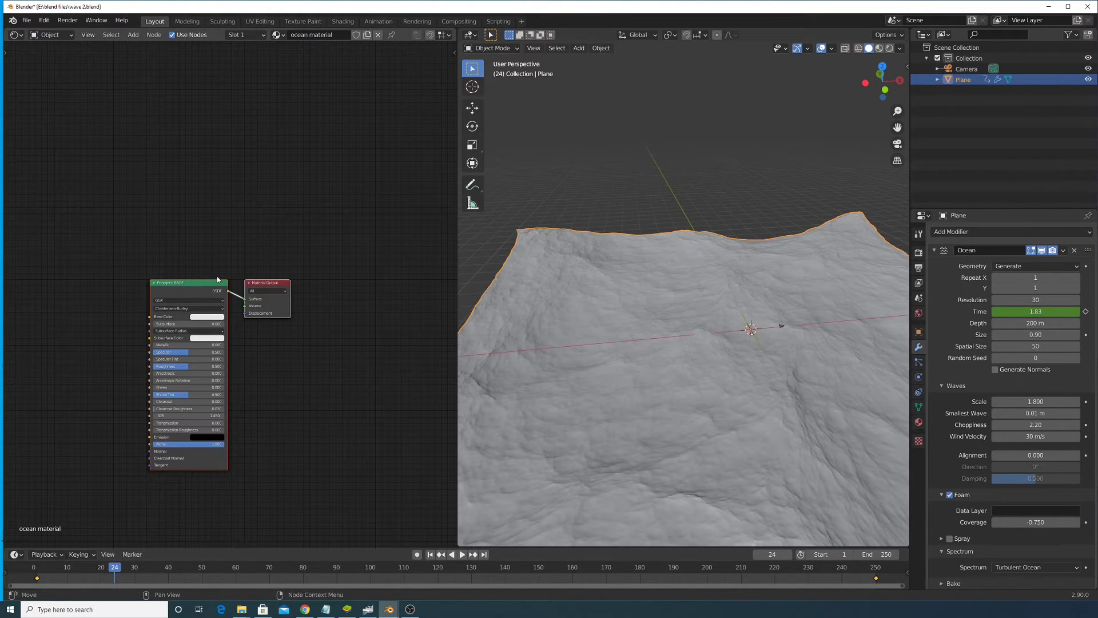
middle_drag(217, 278, 255, 182)
scroll(274, 207, up, 7)
click(352, 114)
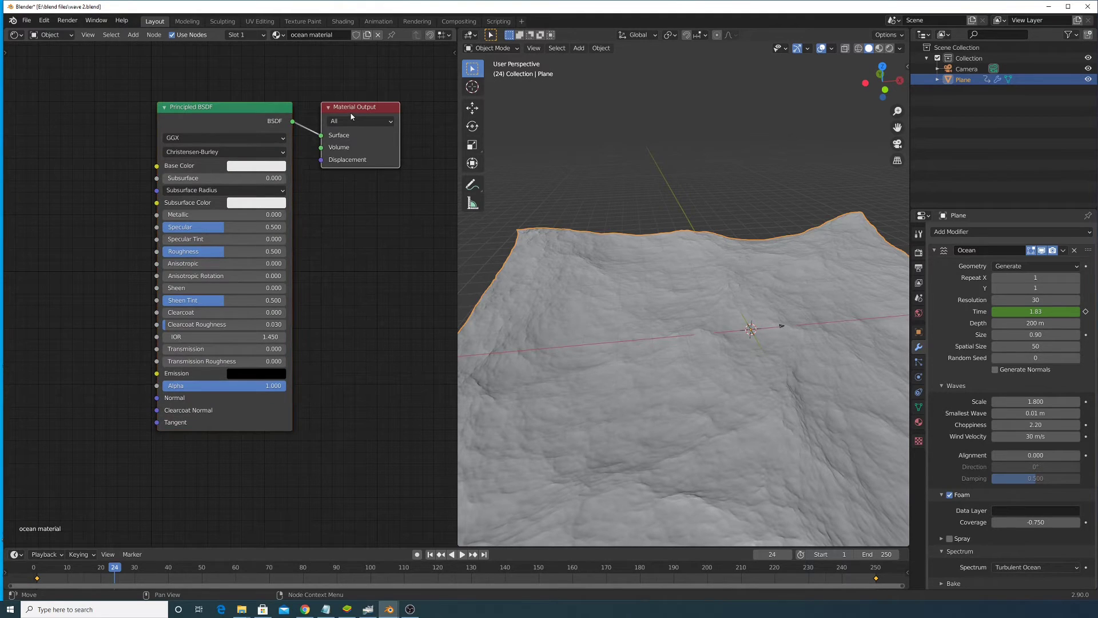
drag(351, 116, 360, 54)
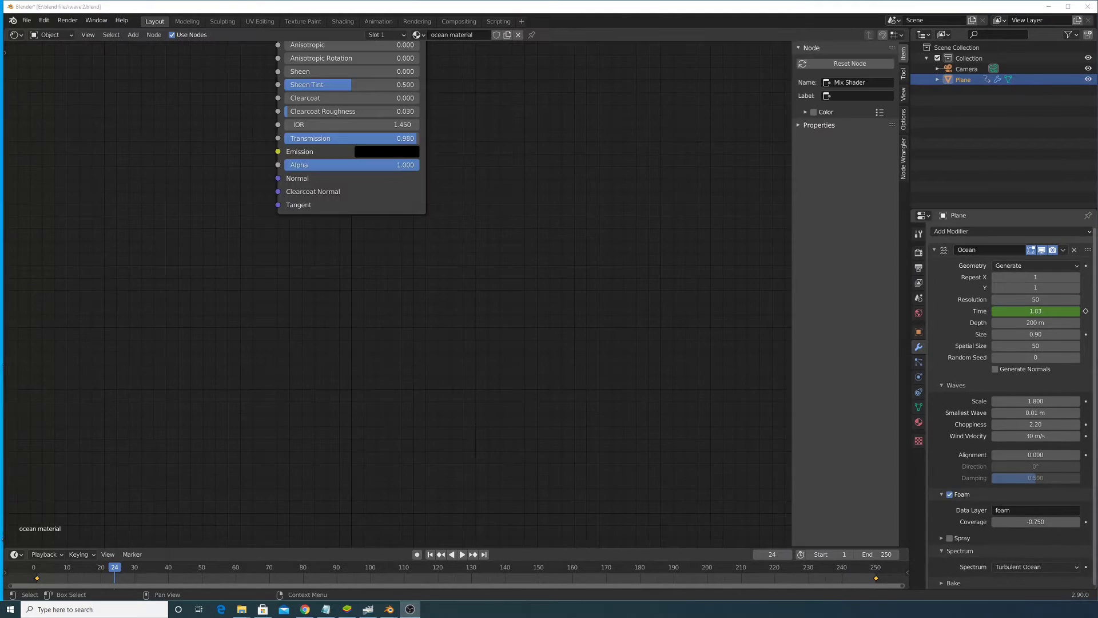
Add another Attribute node to the ocean material's node tree and delete it.
middle_drag(698, 142, 587, 496)
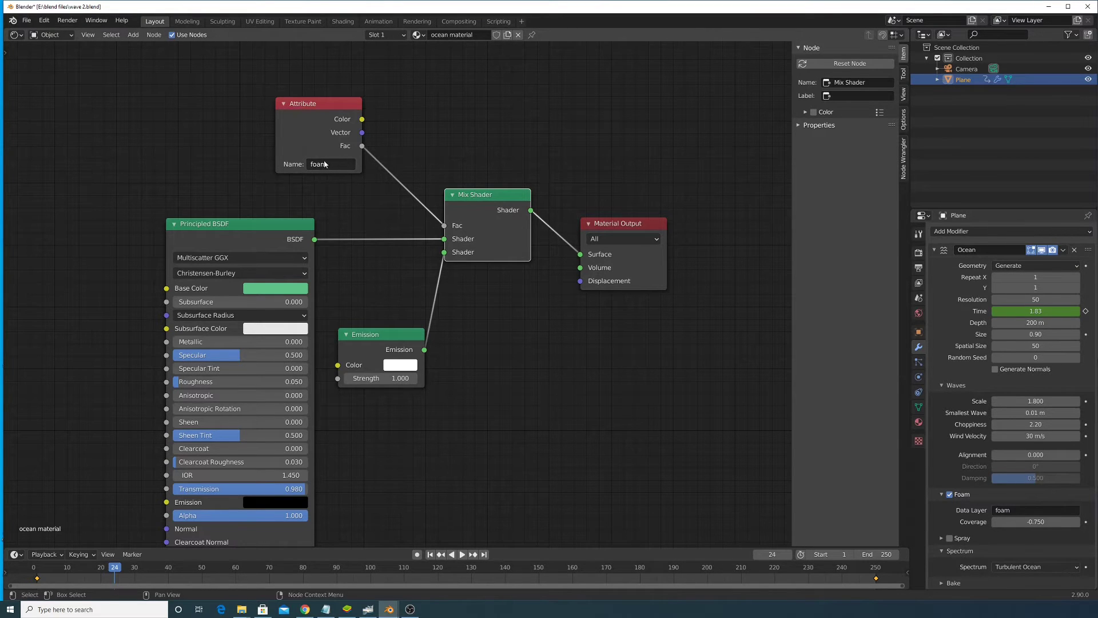
click(133, 34)
click(177, 47)
text(att)
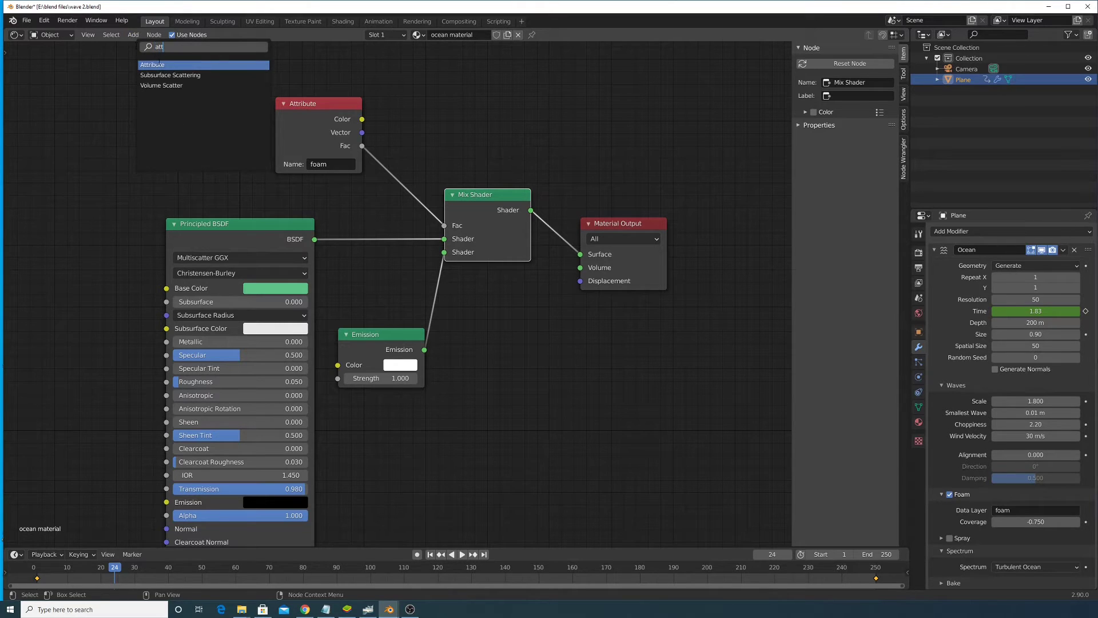
click(159, 62)
click(99, 107)
key(x)
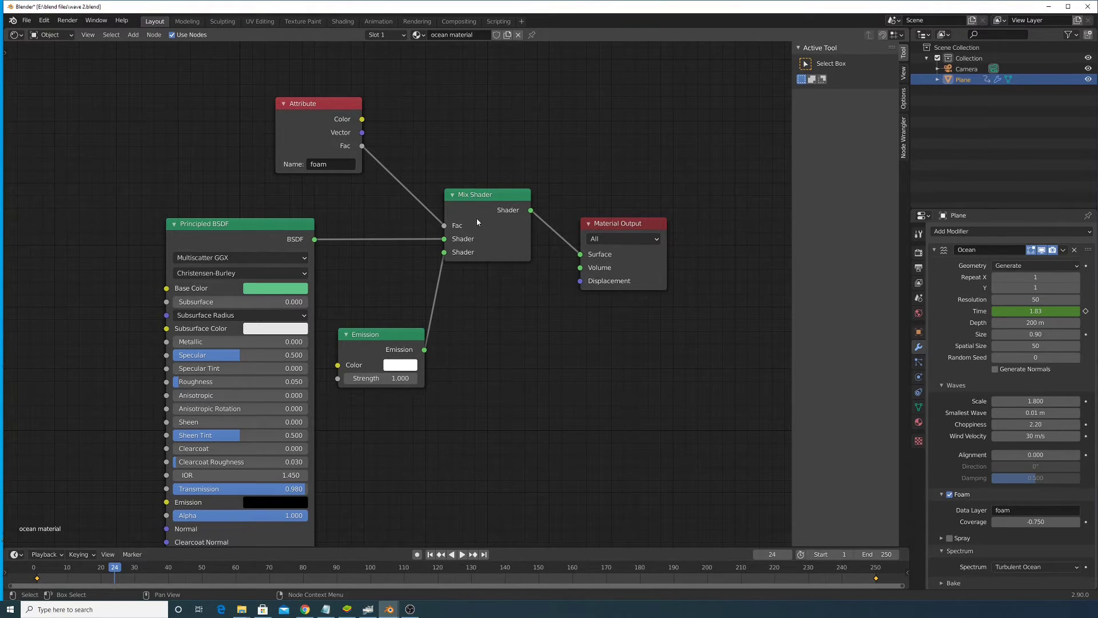
Examine the Principled BSDF settings, its Base Color values, and the Emission, Attribute and Mix Shader connections of the ocean material.
middle_drag(389, 290, 474, 242)
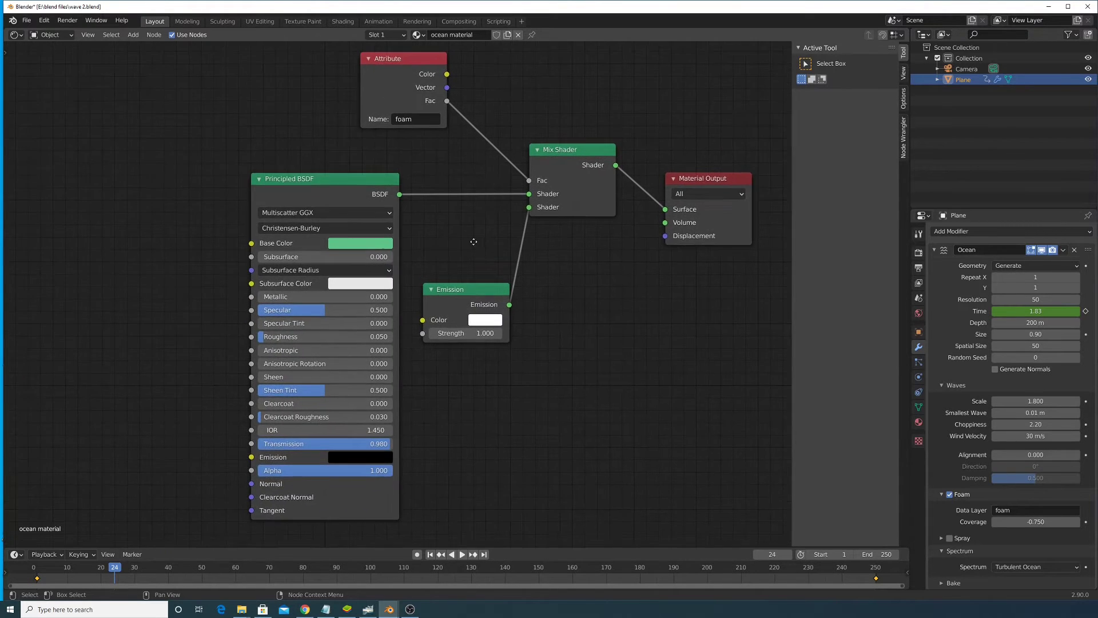
scroll(488, 283, up, 2)
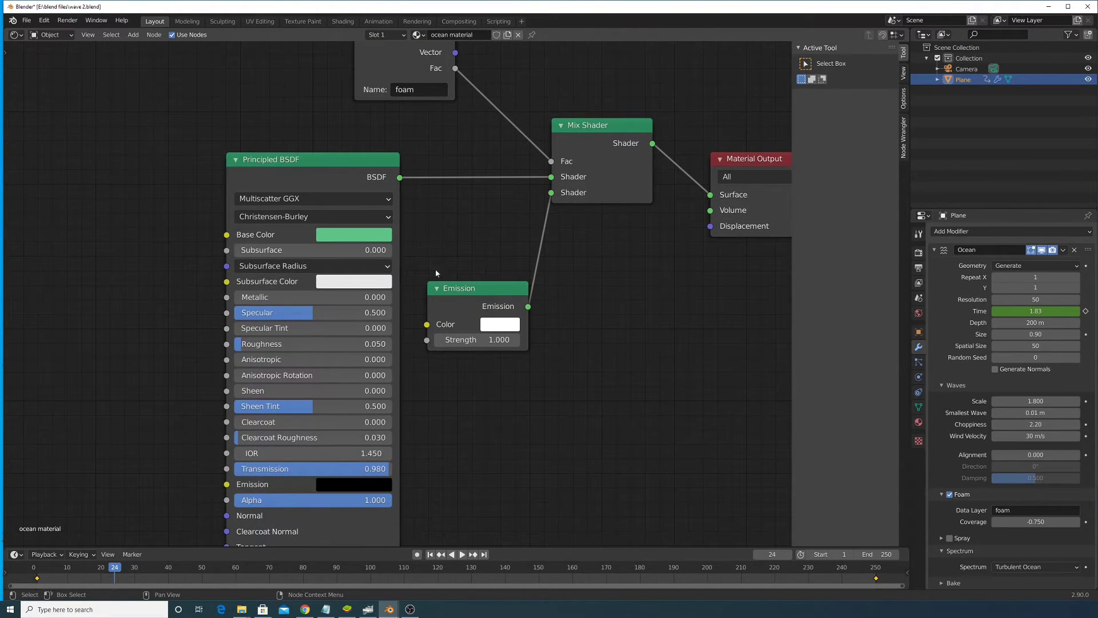
middle_drag(324, 329, 345, 250)
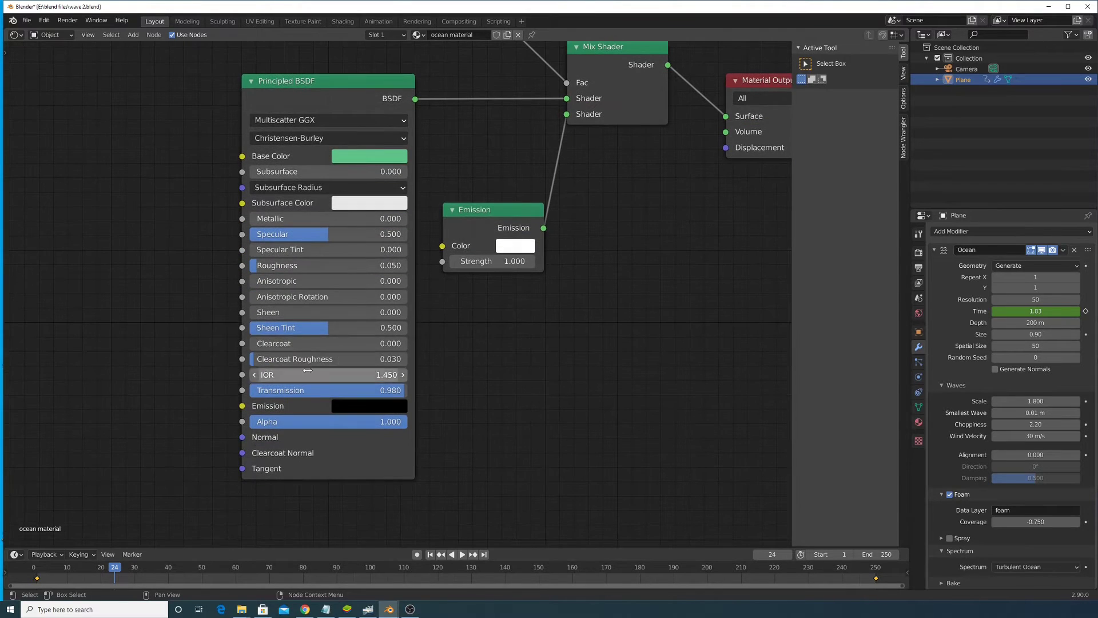
scroll(318, 365, up, 1)
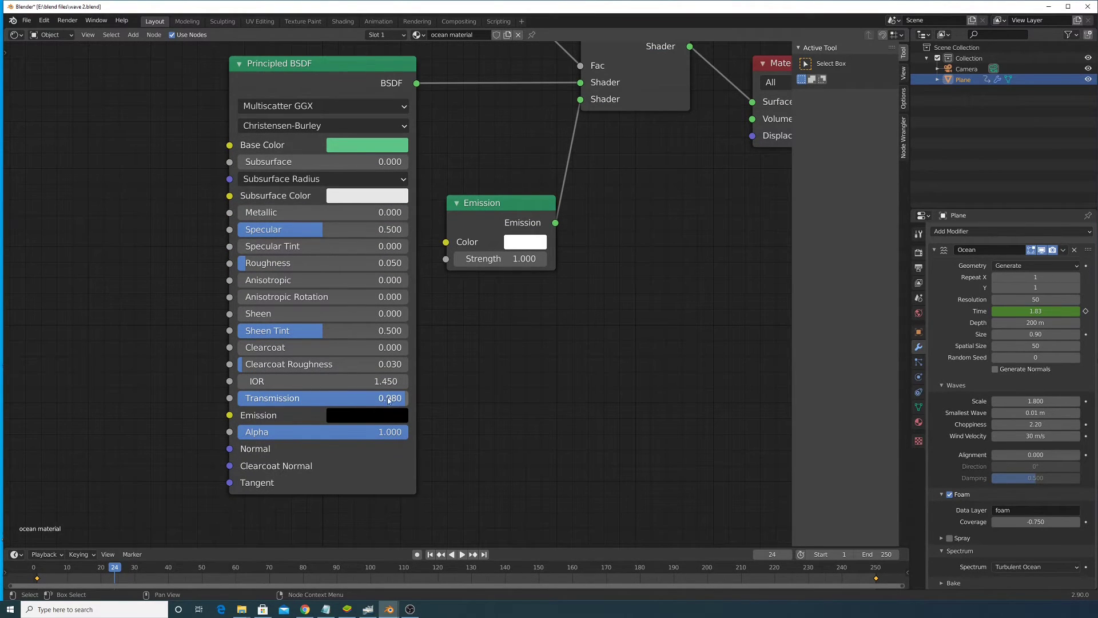
middle_drag(439, 356, 433, 391)
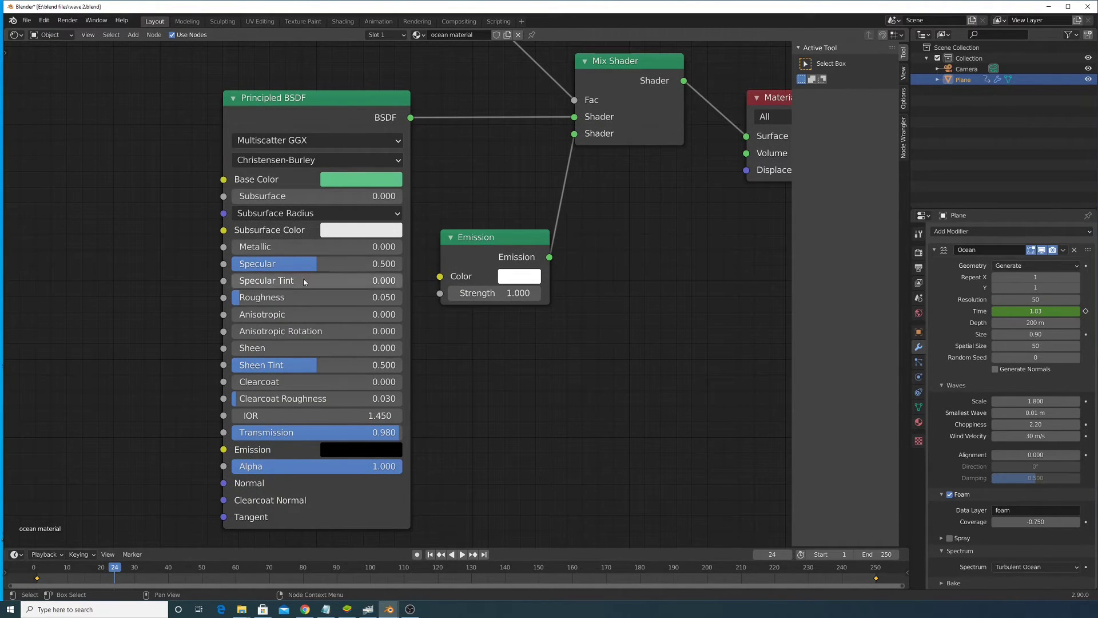
middle_drag(346, 176, 317, 237)
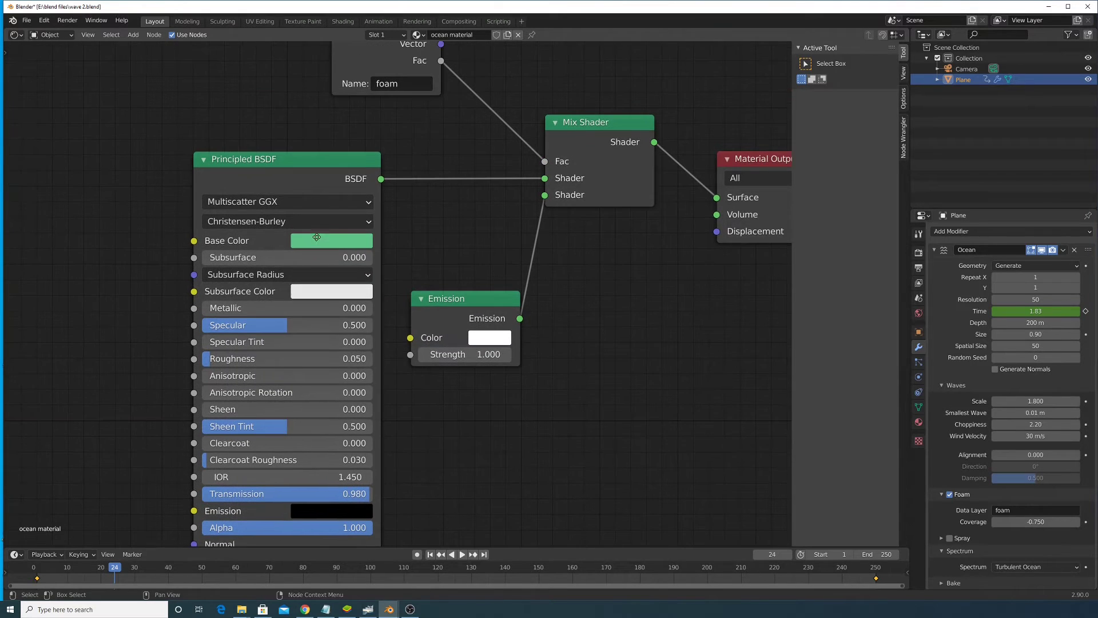
click(316, 240)
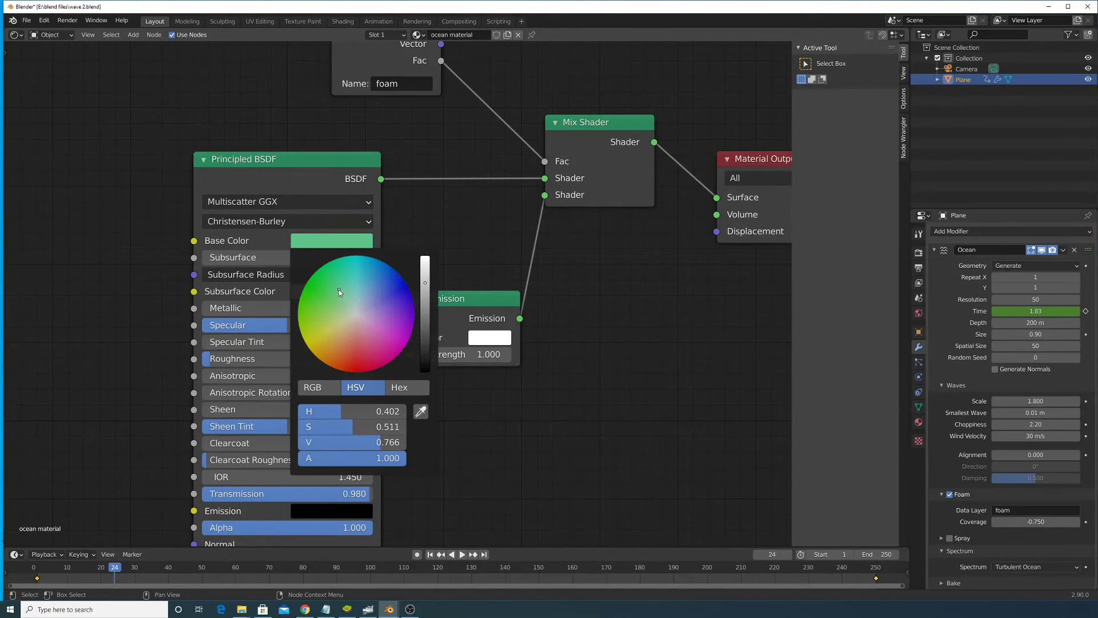
middle_drag(391, 499, 364, 372)
scroll(409, 309, down, 1)
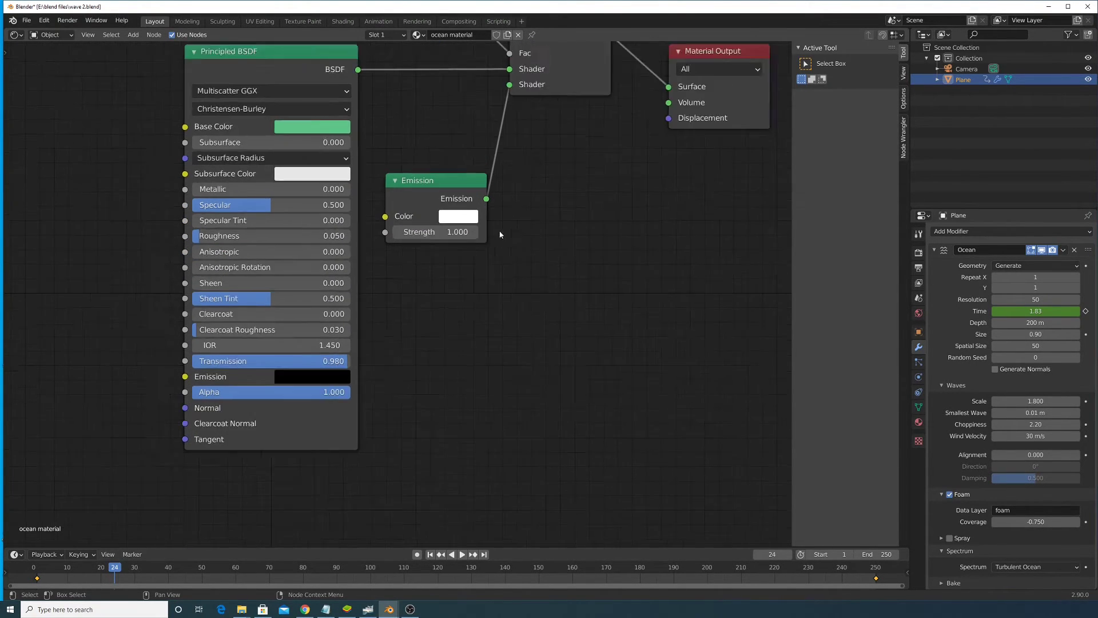
middle_drag(497, 229, 422, 378)
middle_drag(523, 272, 554, 391)
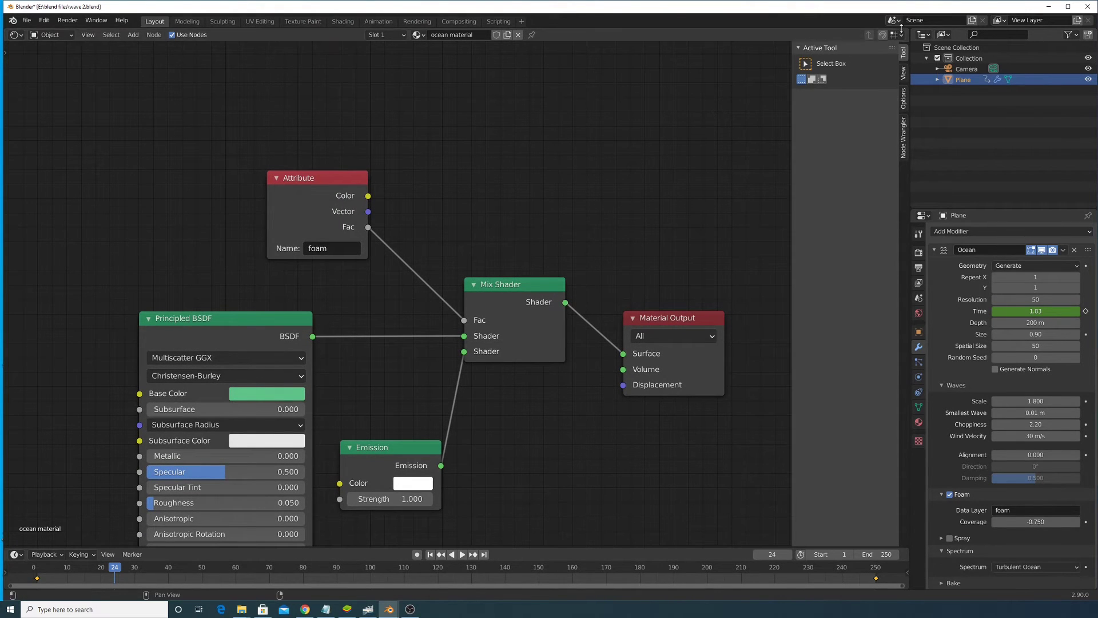
Split the Shader Editor vertically and switch the new area to a 3D Viewport.
drag(909, 32, 516, 34)
click(530, 35)
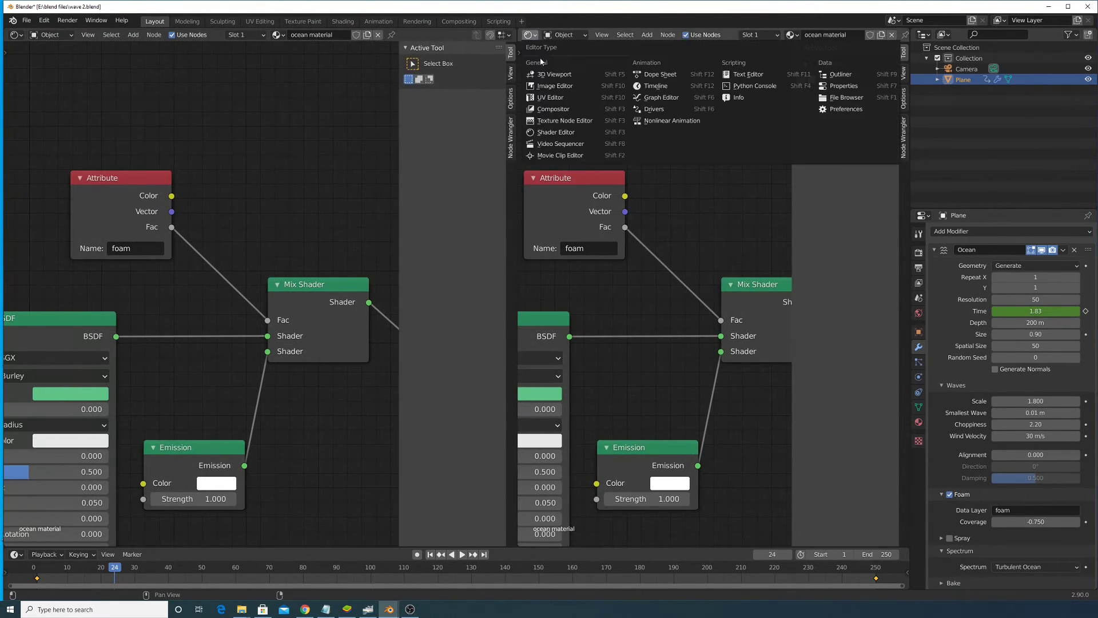
click(542, 75)
Preview the foam Attribute node's Fac output on the ocean surface with Rendered viewport shading.
middle_drag(151, 203, 106, 215)
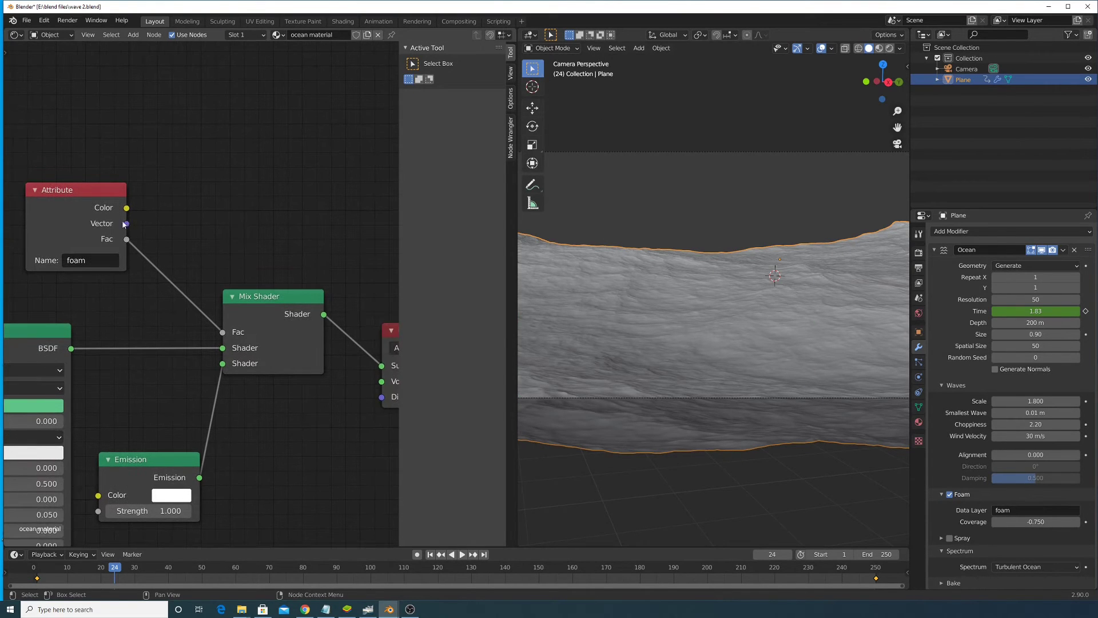
ctrl+shift+click(106, 215)
ctrl+shift+click(107, 218)
ctrl+shift+click(106, 220)
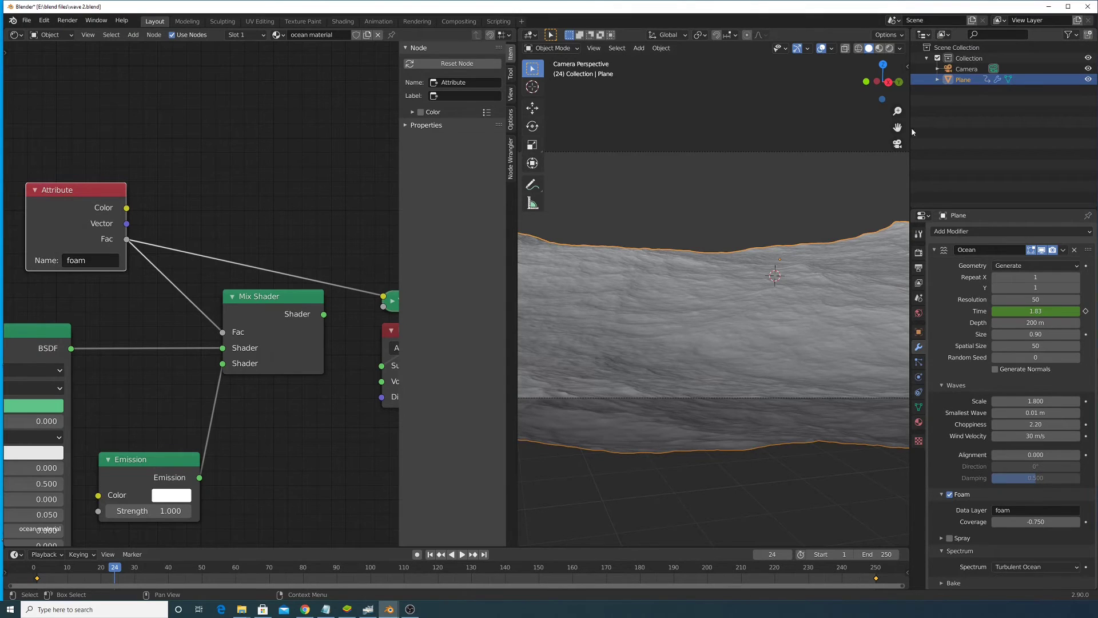
click(890, 49)
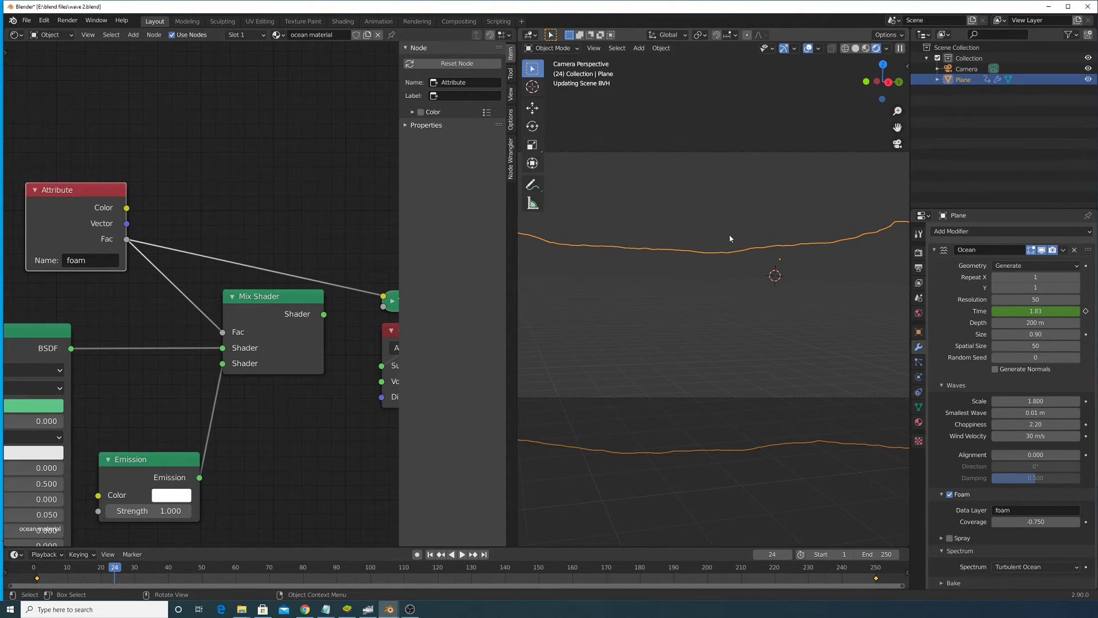
middle_drag(729, 235, 649, 219)
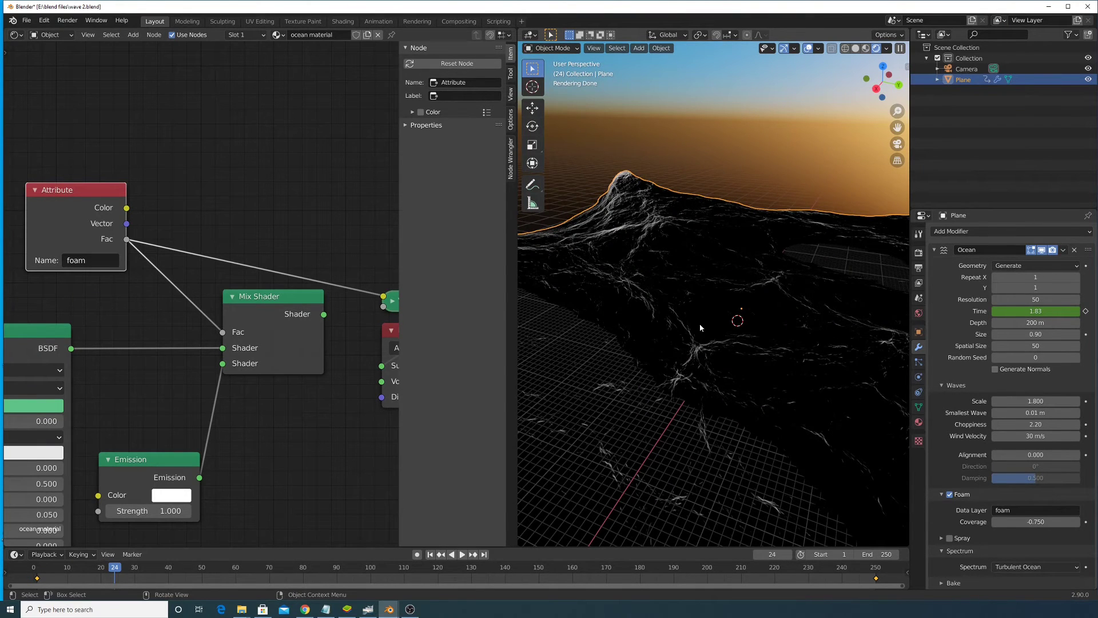
Switch the 3D viewport to Solid shading and frame the whole ocean surface.
middle_drag(165, 491, 215, 385)
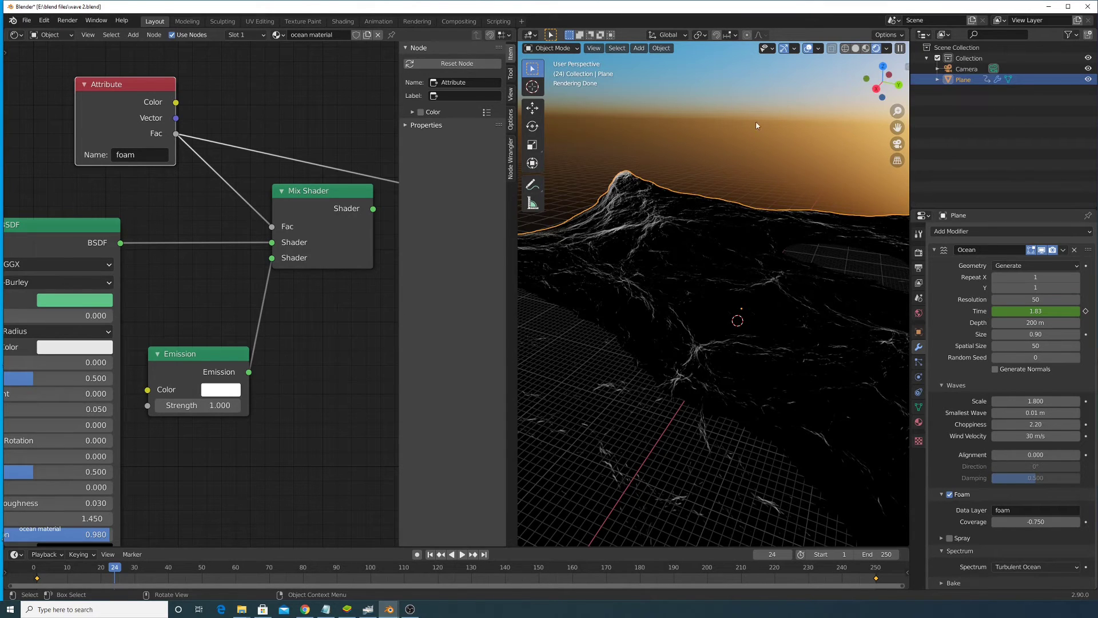
middle_drag(660, 164, 760, 101)
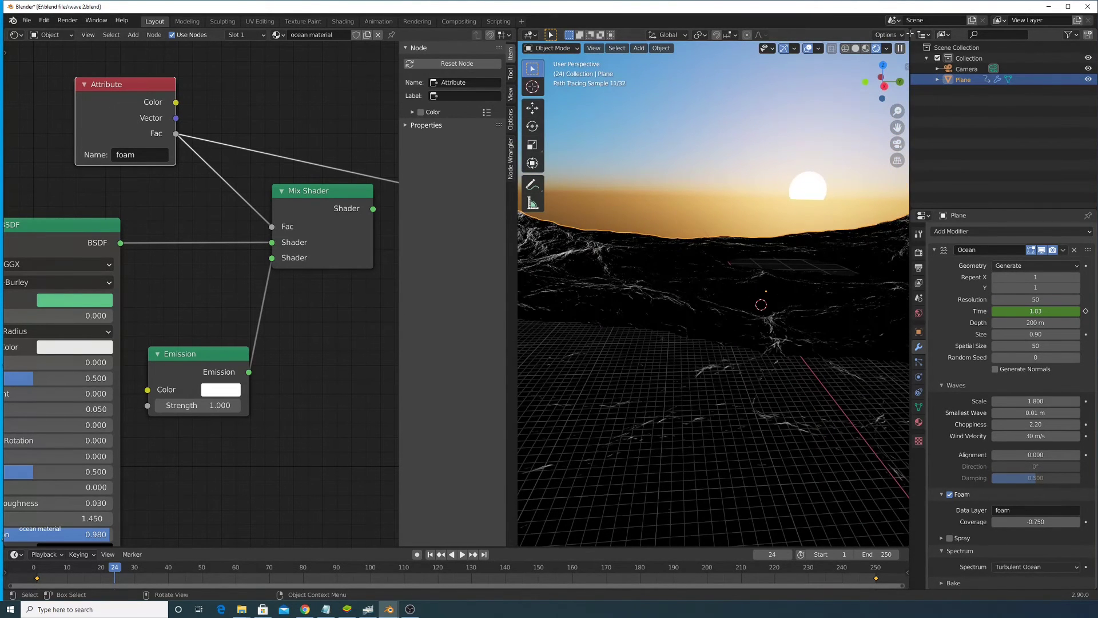
click(856, 49)
middle_drag(699, 185, 713, 191)
scroll(713, 191, down, 5)
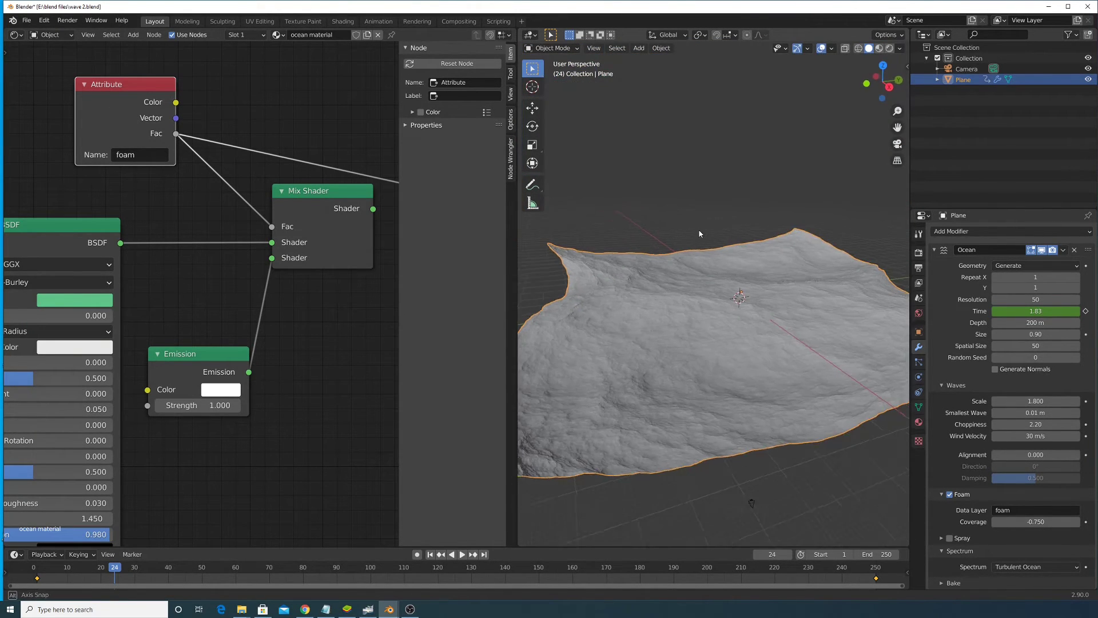
Show the World node tree in the Shader Editor and examine the Nishita Sky Texture's sun, air, dust and ozone settings.
click(43, 37)
click(47, 59)
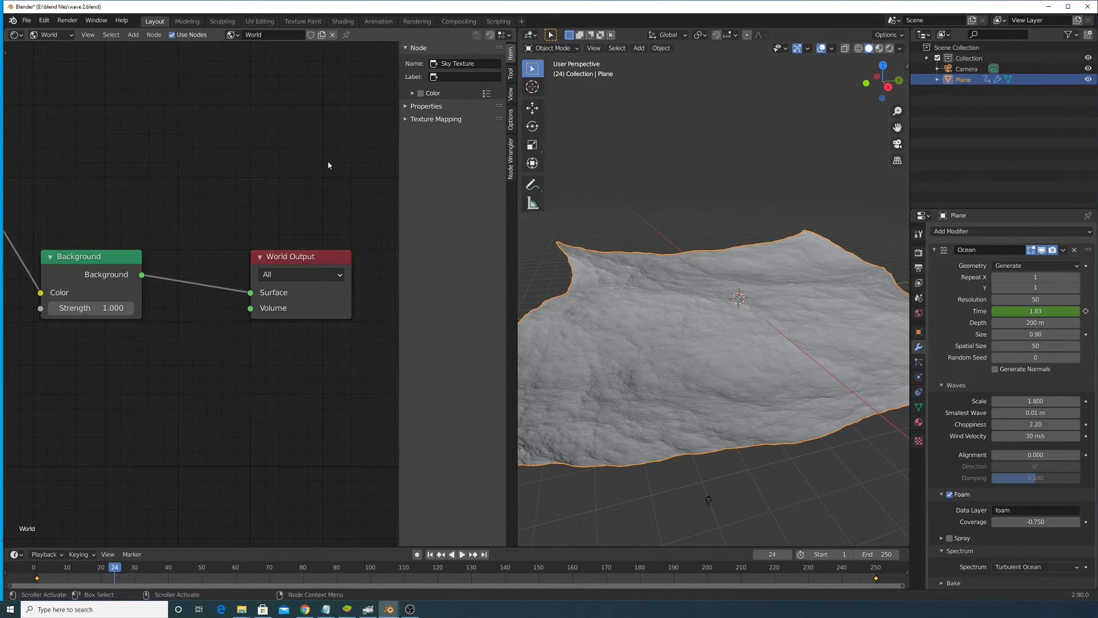
scroll(229, 216, down, 8)
middle_drag(119, 207, 223, 202)
scroll(201, 217, up, 2)
middle_drag(144, 148, 172, 175)
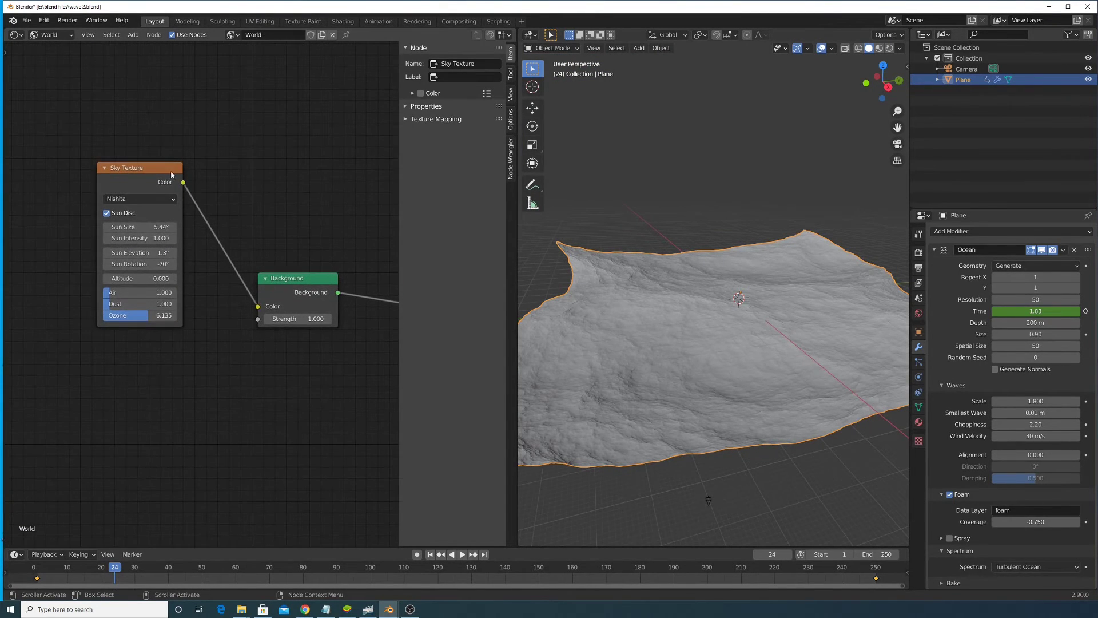
scroll(124, 320, up, 2)
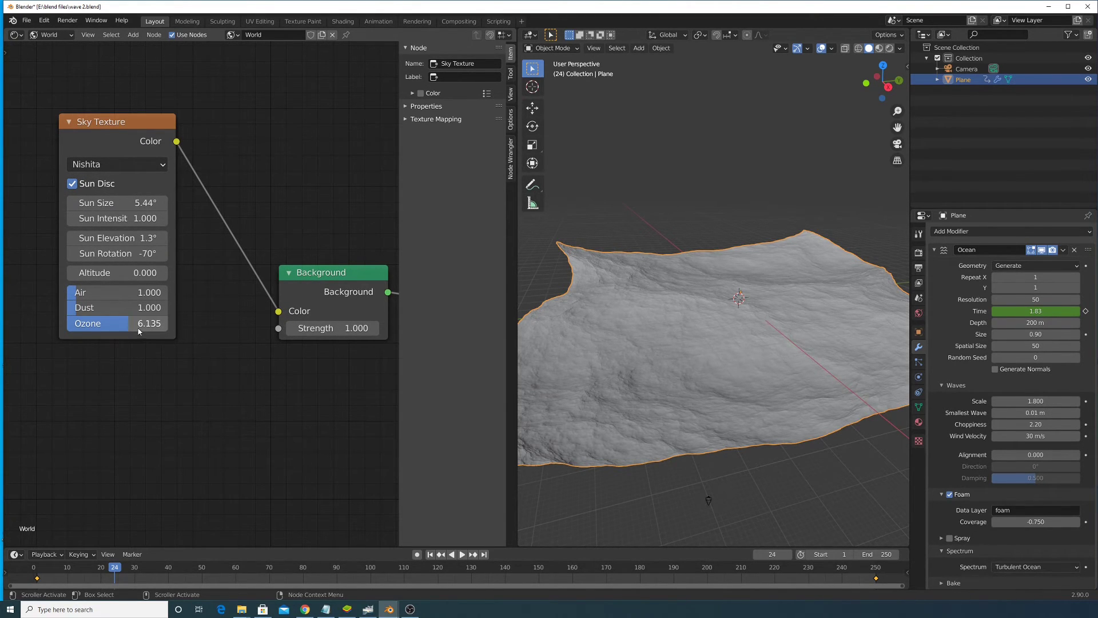
Display the viewport in Rendered shading and set the Ocean modifier's Resolution to 30.
click(889, 49)
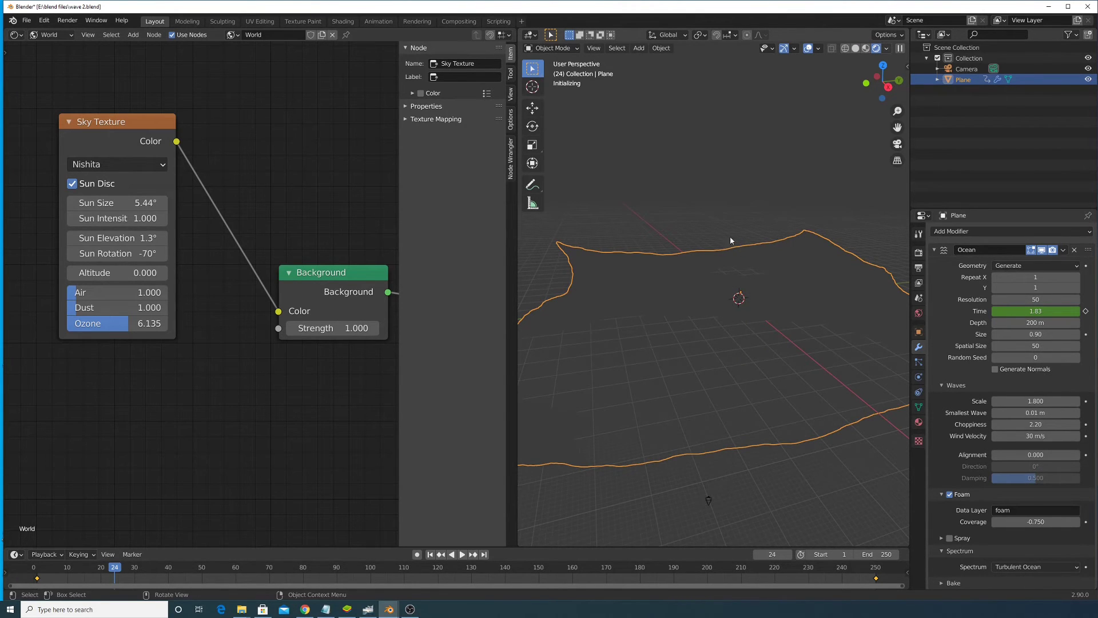
click(1049, 297)
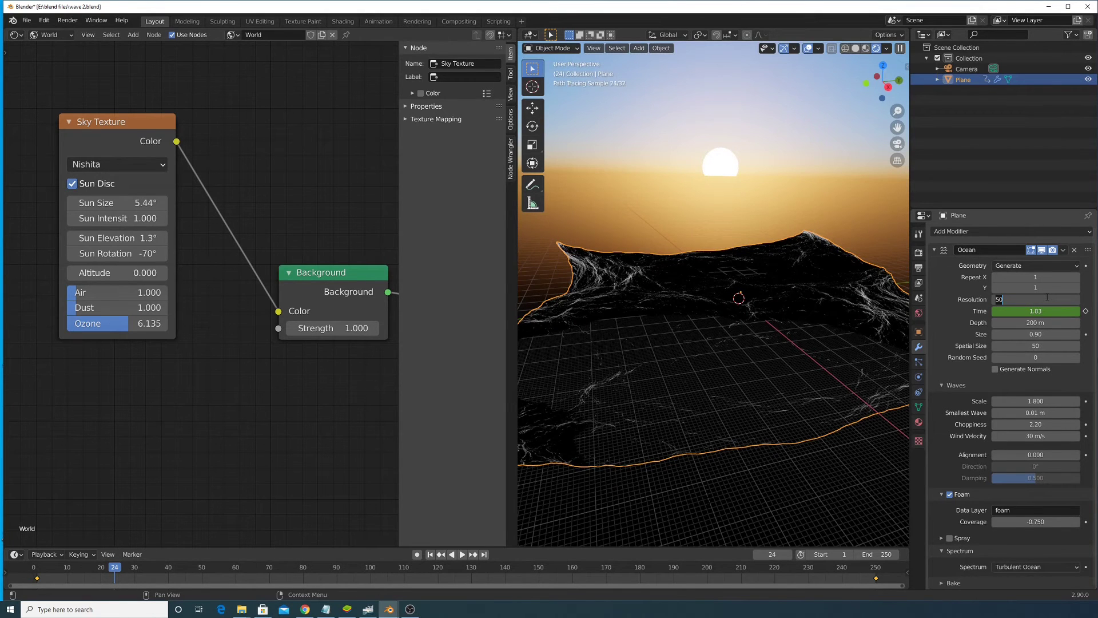
text(30)
key(Return)
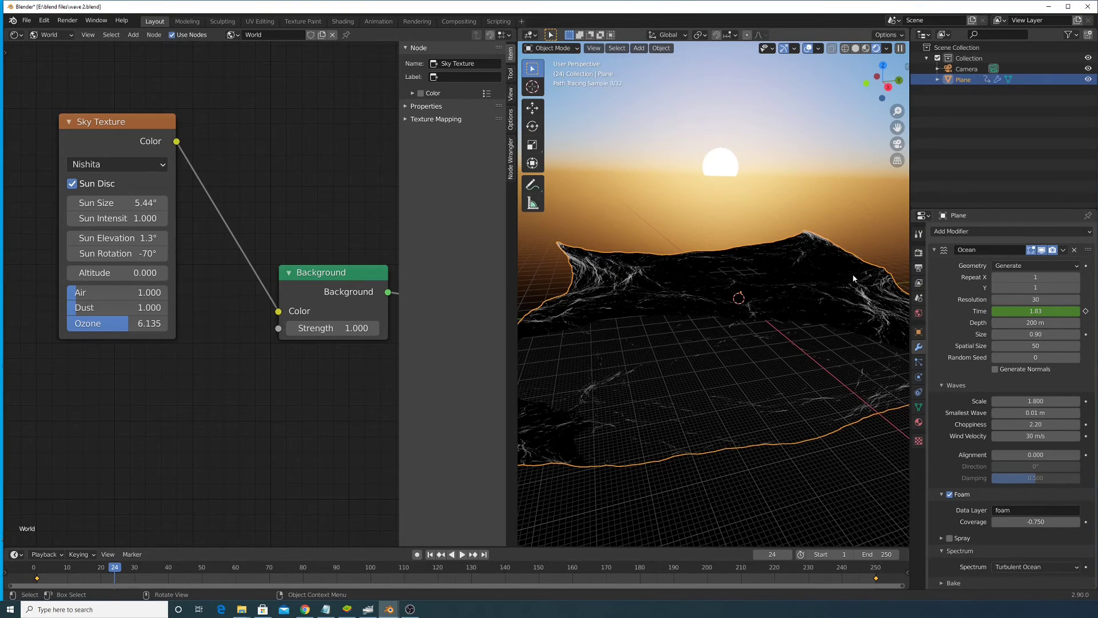
Return the Shader Editor to the ocean material and connect the Mix Shader to the Material Output's Surface.
click(43, 37)
click(45, 48)
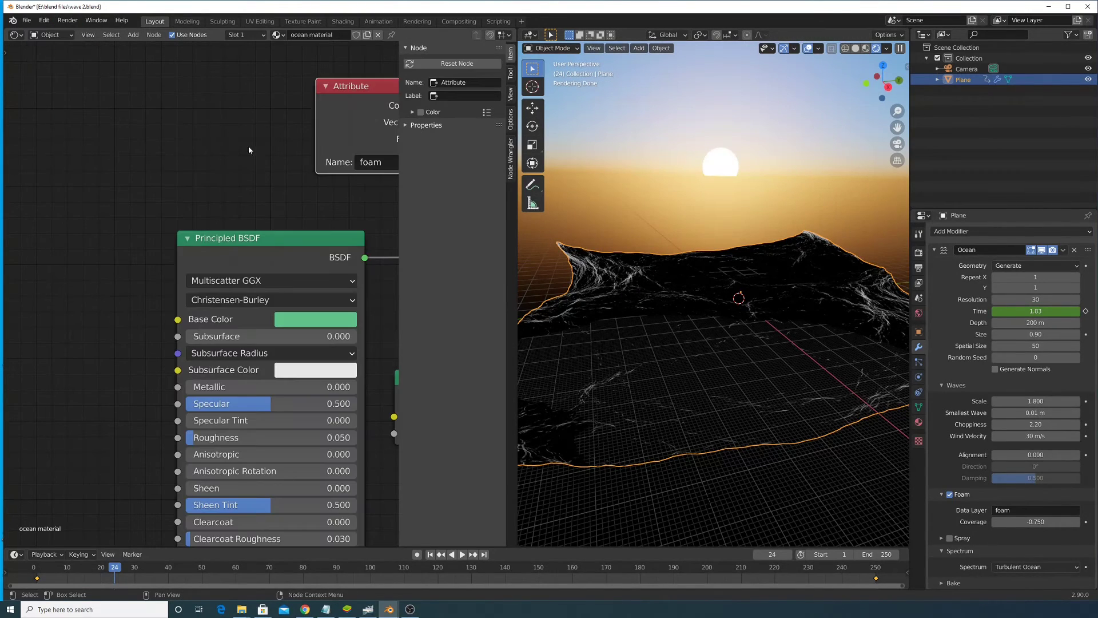
middle_drag(359, 156, 156, 147)
scroll(156, 146, down, 4)
ctrl+shift+click(360, 234)
middle_drag(228, 139, 138, 129)
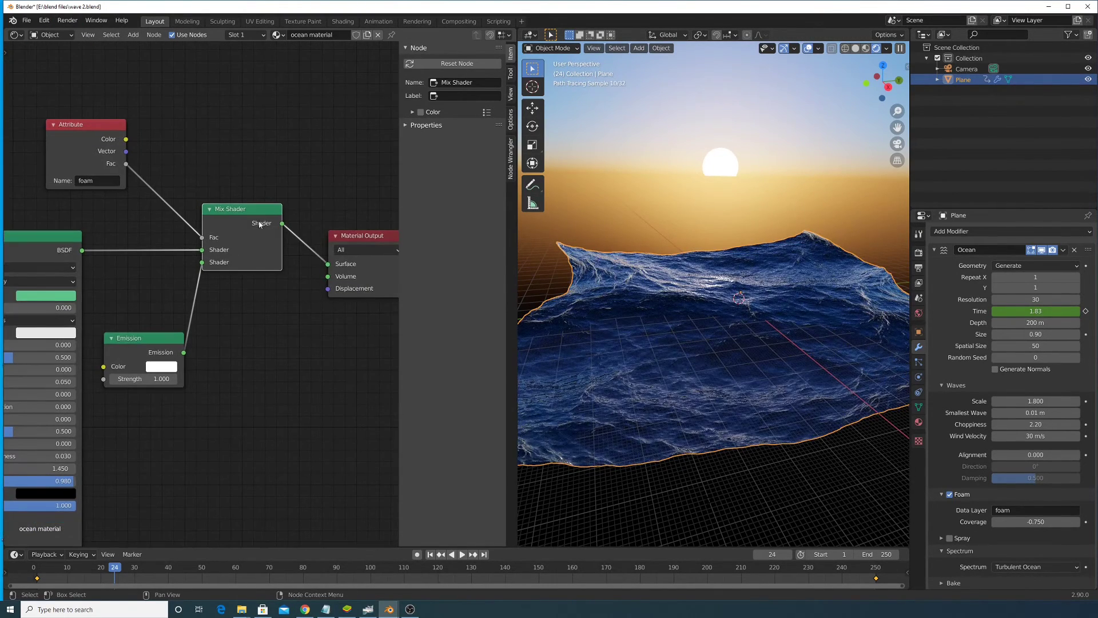
Switch the Shader Editor to the World nodes and try lowering the Sky Texture's Ozone value.
click(42, 36)
click(46, 60)
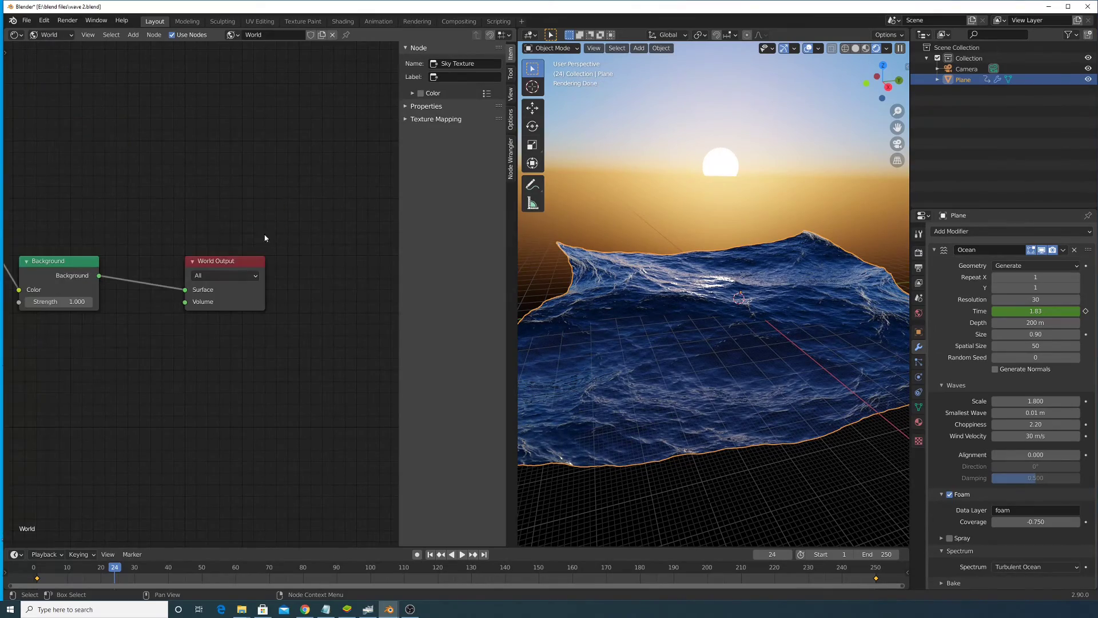
middle_drag(75, 252, 238, 255)
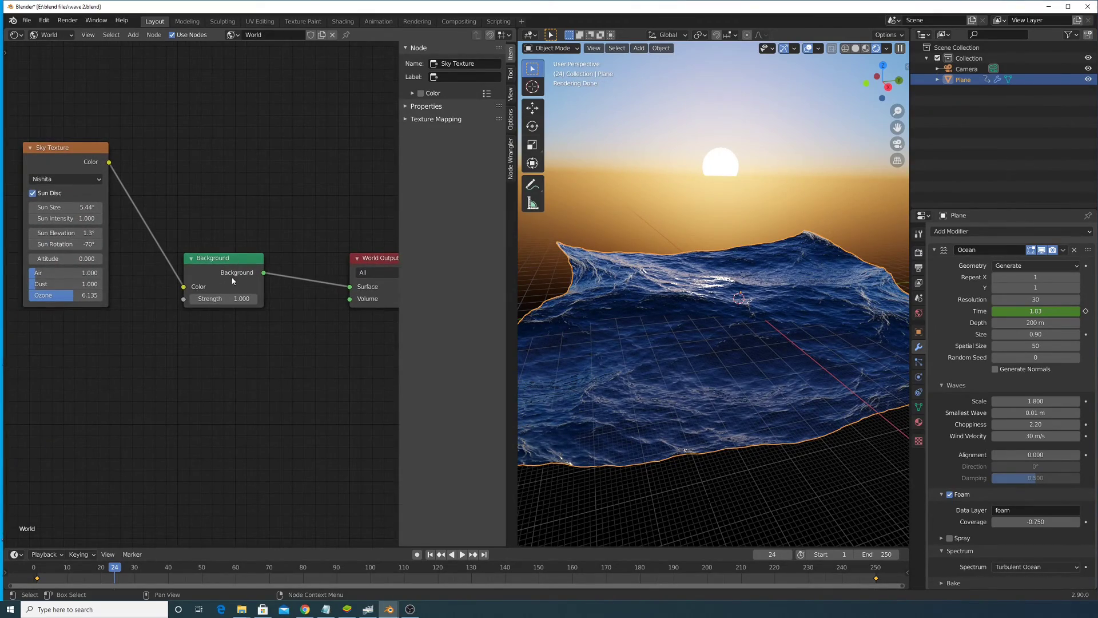
mouse_move(756, 363)
middle_down()
mouse_move(750, 339)
mouse_move(743, 346)
middle_up()
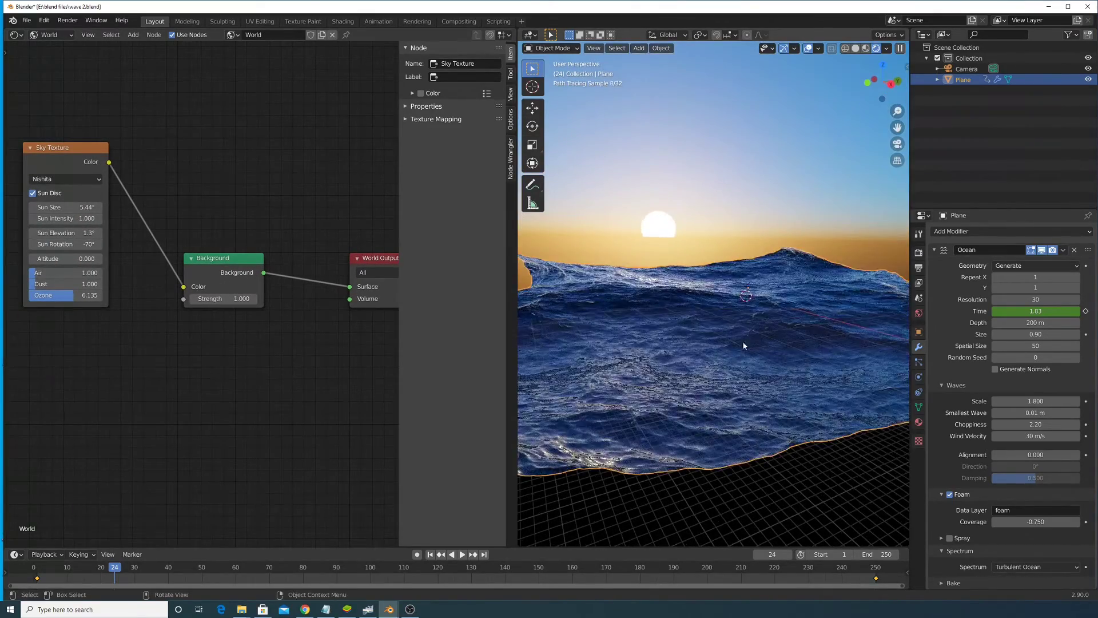
middle_drag(69, 295, 177, 318)
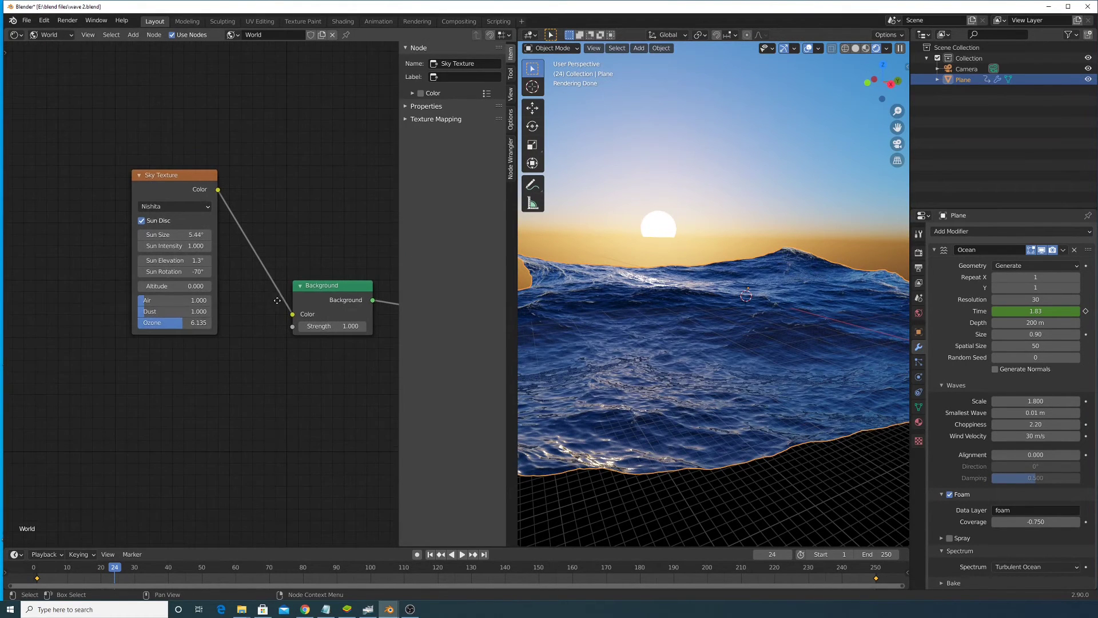
scroll(176, 318, up, 2)
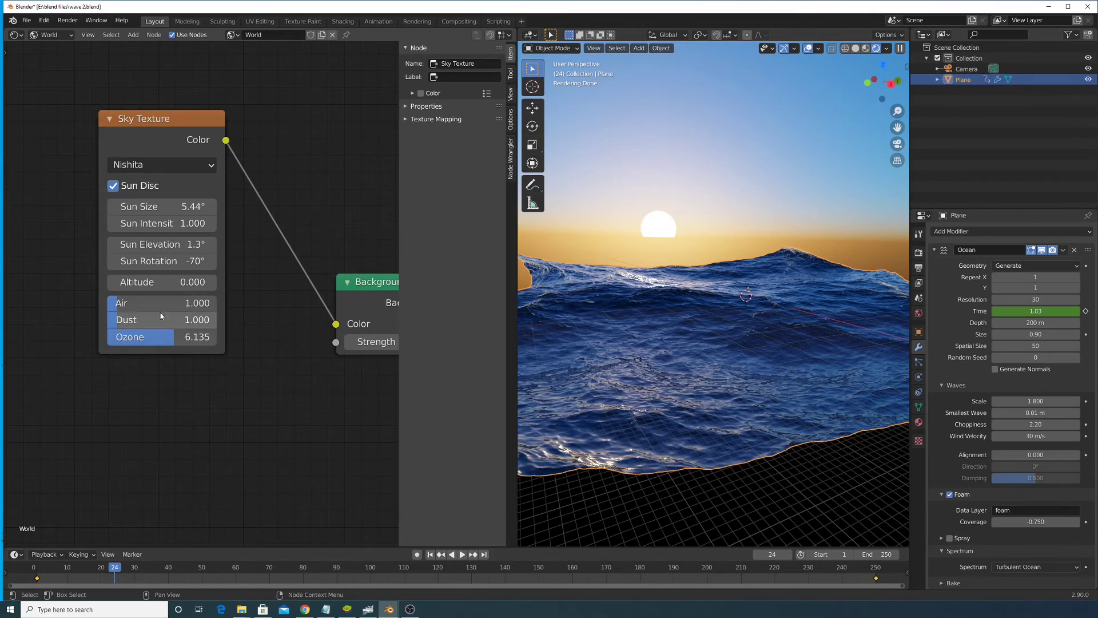
drag(173, 341, 109, 339)
right_click(108, 339)
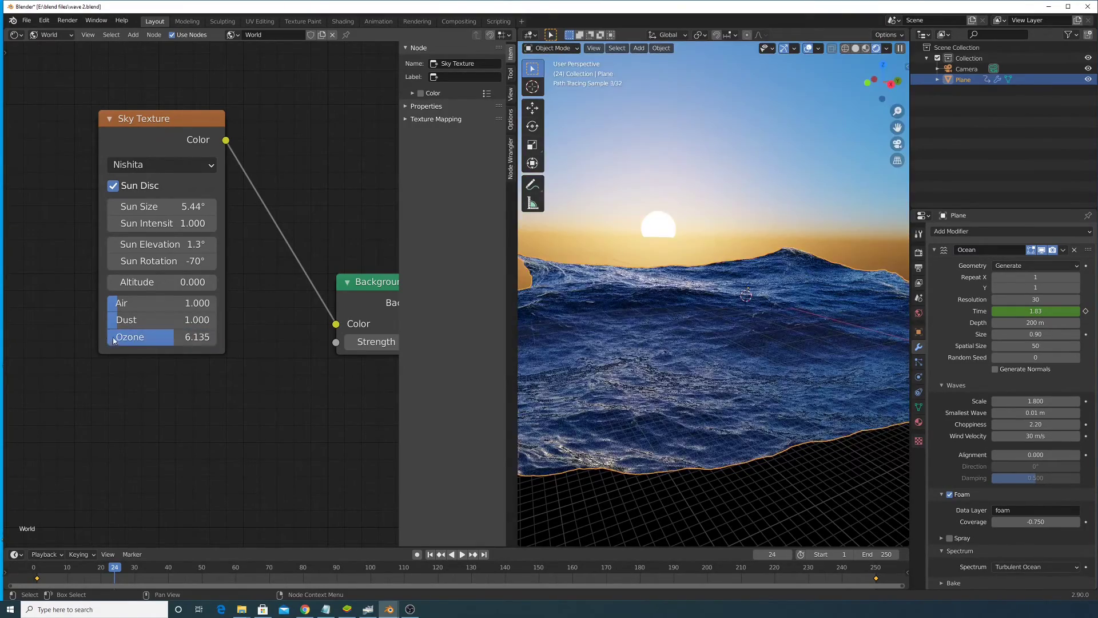
View the rendered ocean through the active camera.
click(595, 49)
mouse_move(635, 156)
click(731, 166)
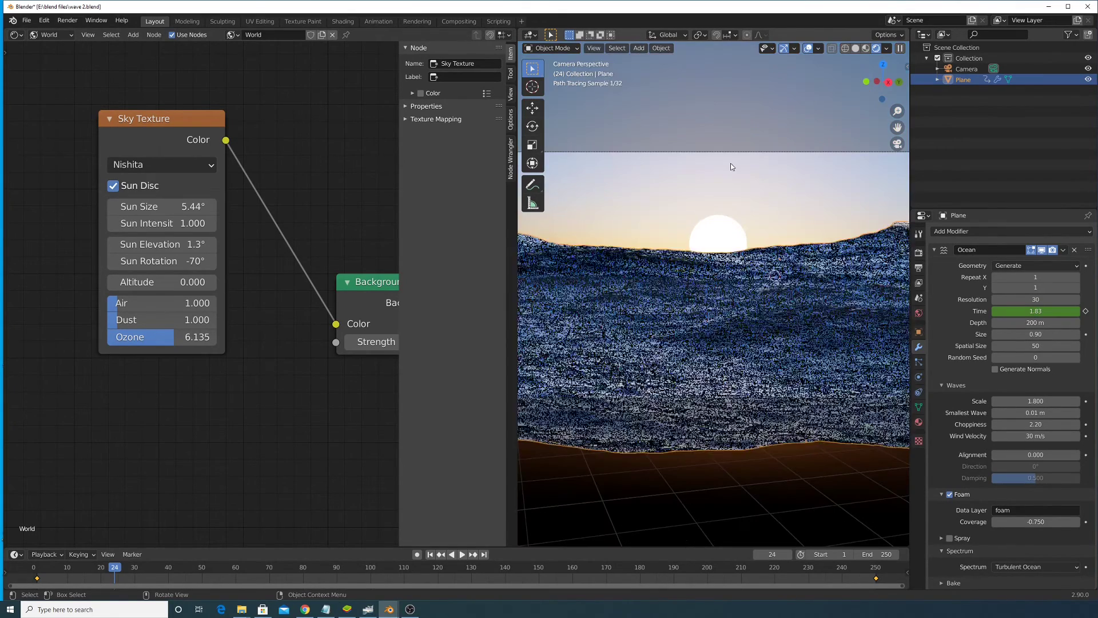
Try trackball-rotating the camera and the ocean plane together, leaving both deselected.
click(775, 215)
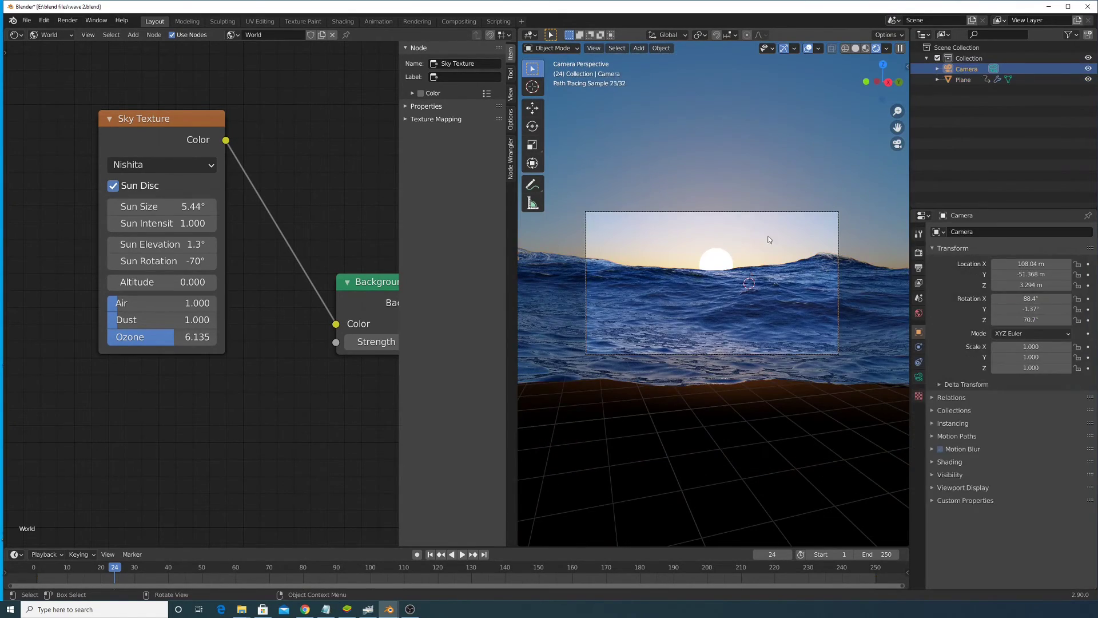
shift+click(759, 277)
key(r)
key(r)
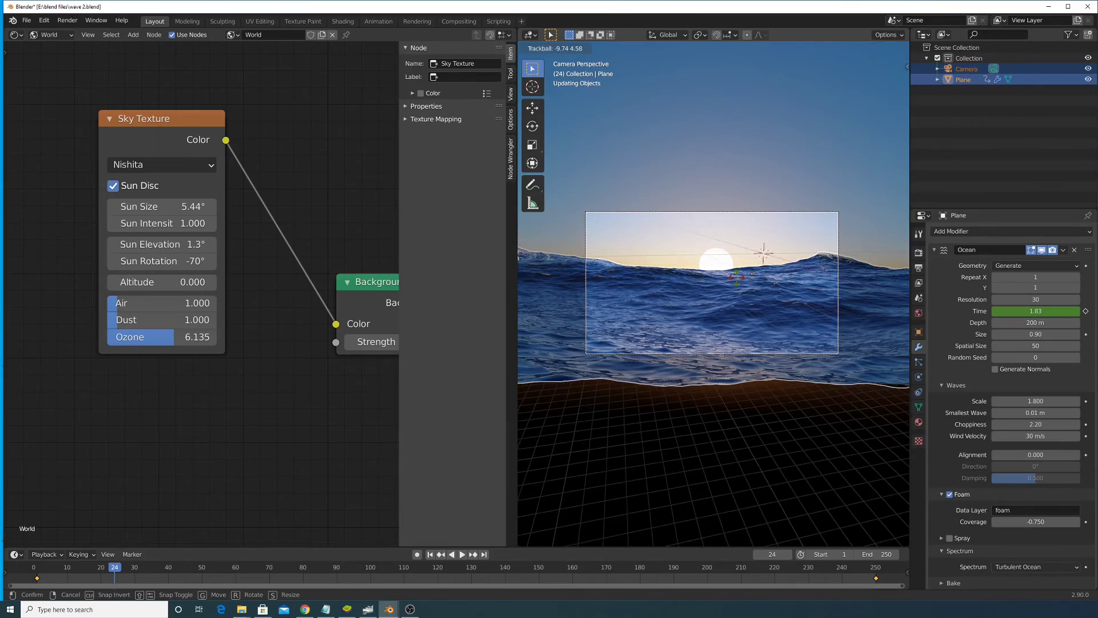
click(750, 268)
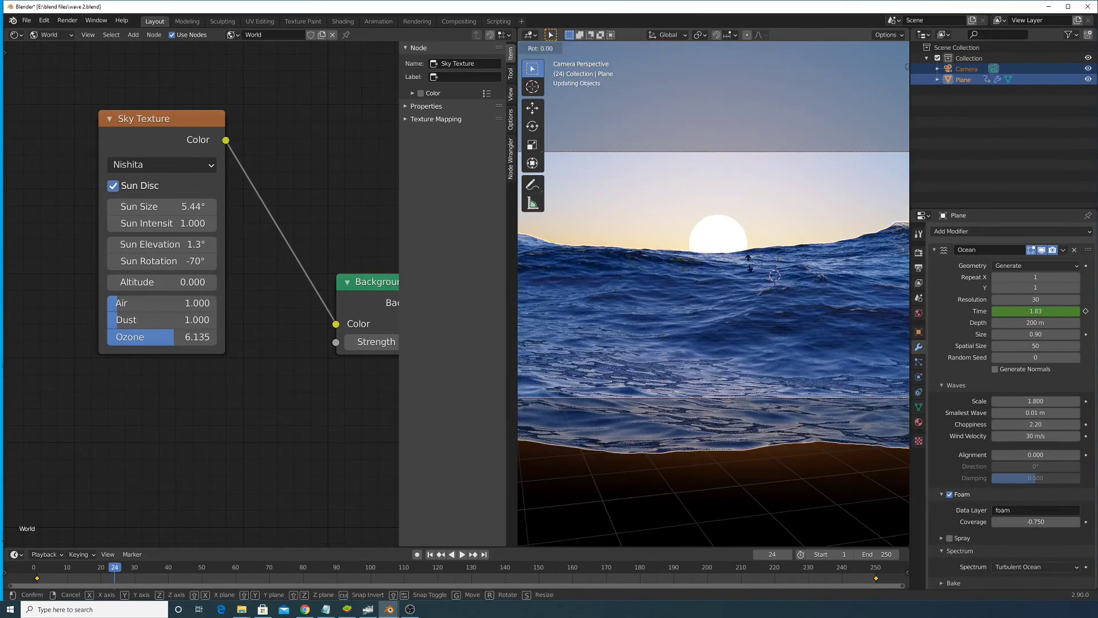
key(r)
key(r)
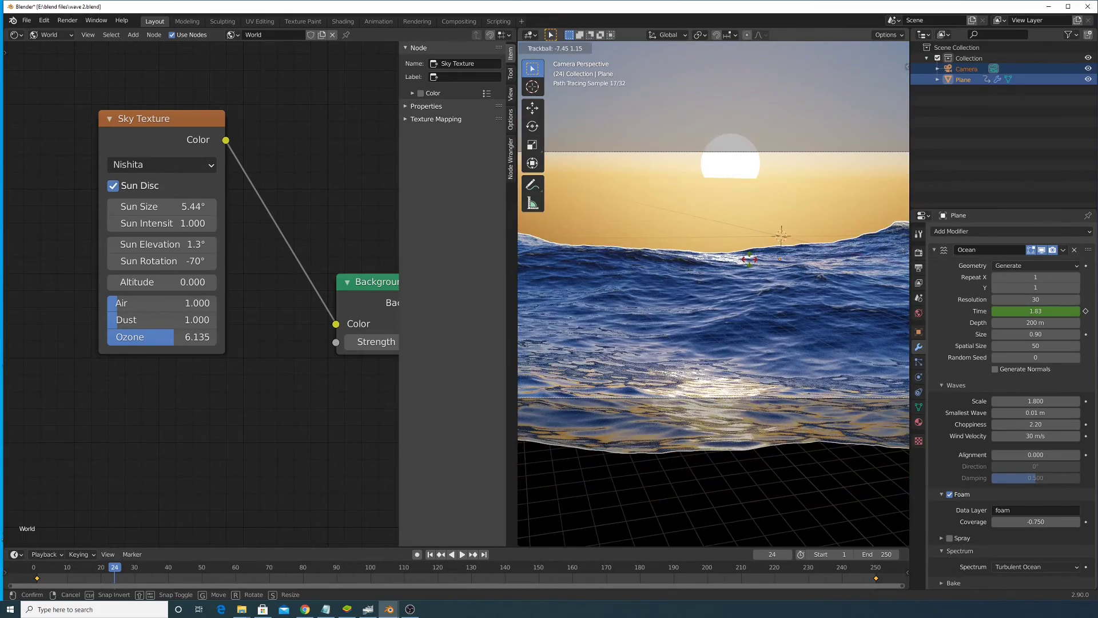
click(747, 263)
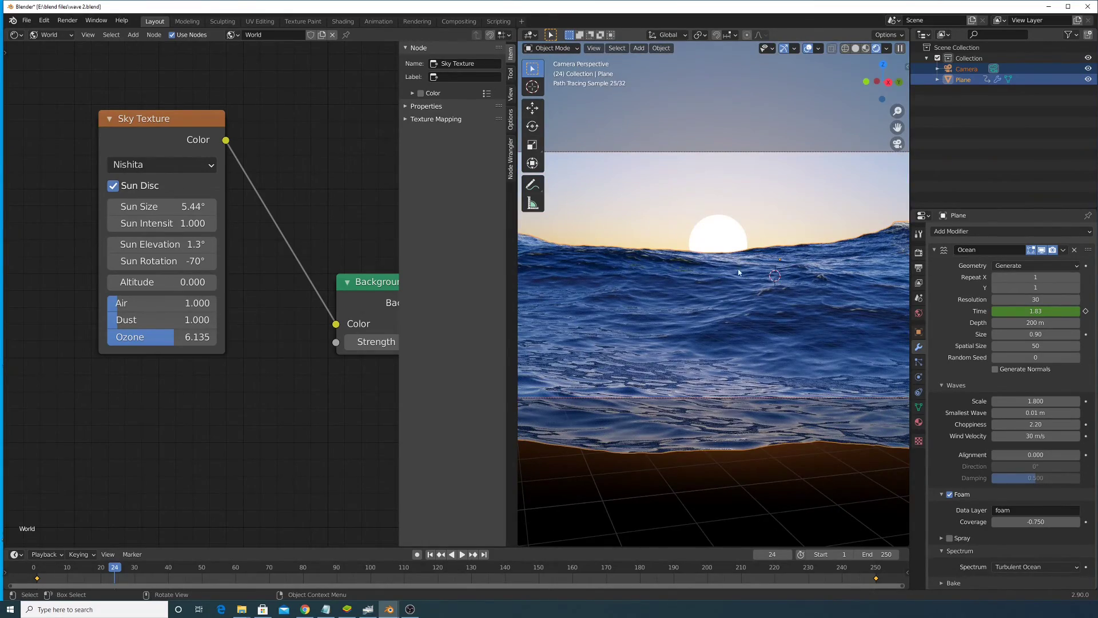
scroll(712, 274, down, 2)
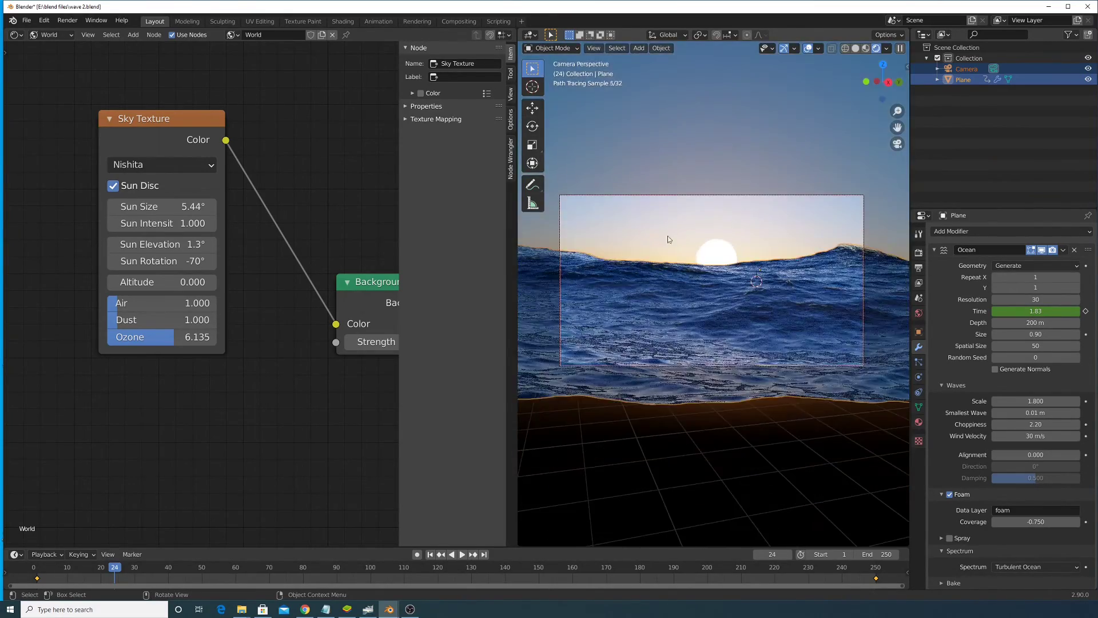
click(742, 227)
Widen the 3D viewport over the Shader Editor and lower the Sky Texture's Ozone to 3.865.
scroll(743, 228, up, 3)
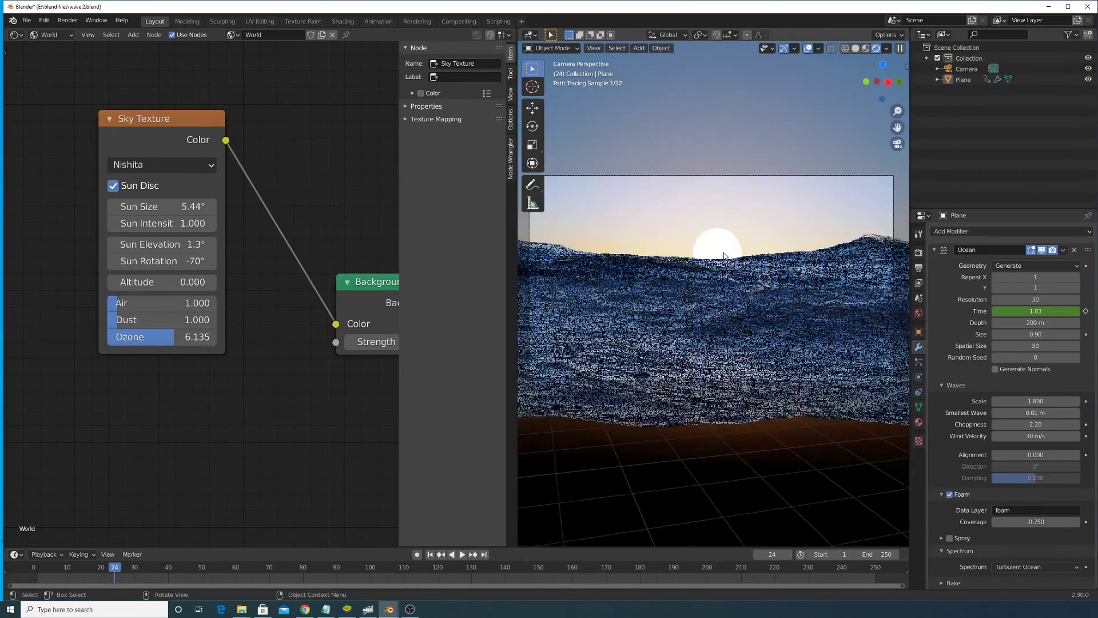
drag(516, 284, 294, 284)
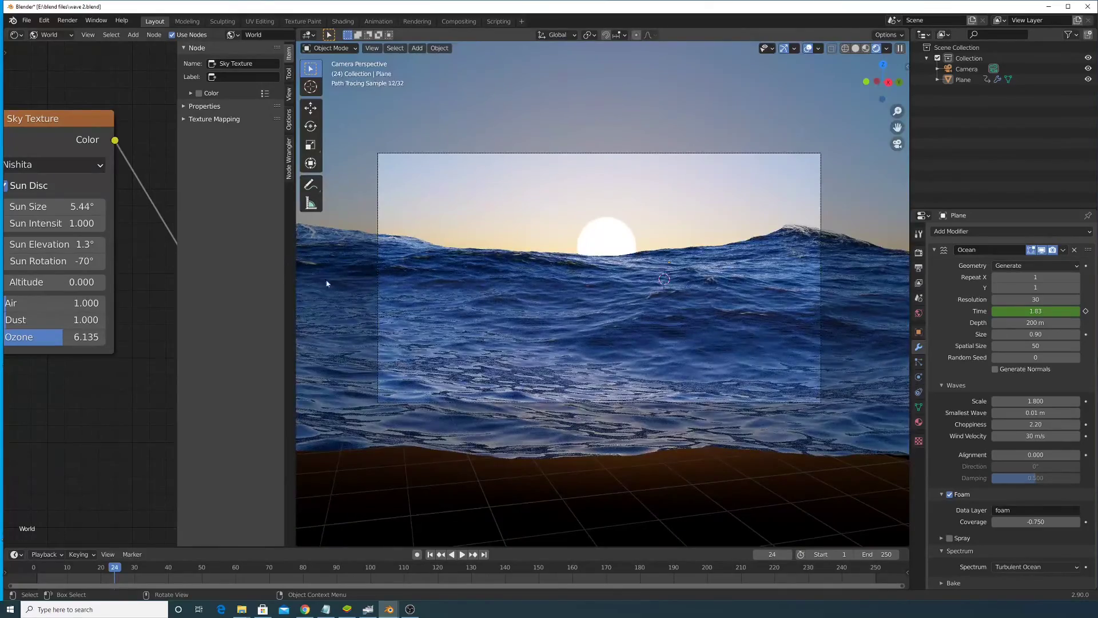
middle_drag(72, 345, 127, 335)
drag(127, 335, 96, 330)
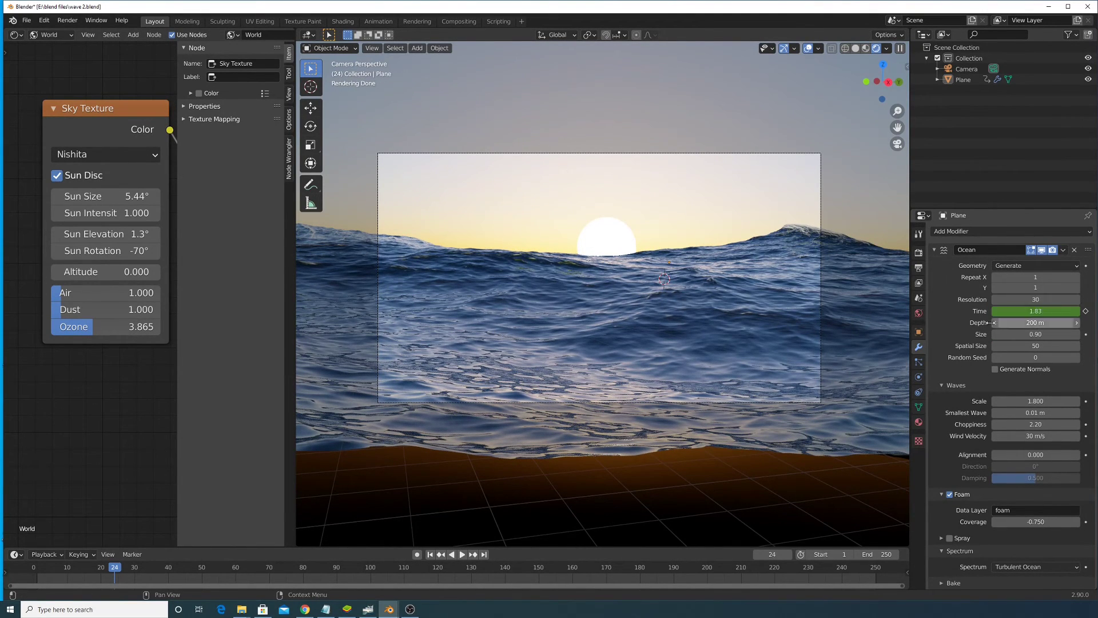
Set the Ocean modifier's Resolution to 50, inspect the waves in the camera view and deselect the plane.
click(1069, 299)
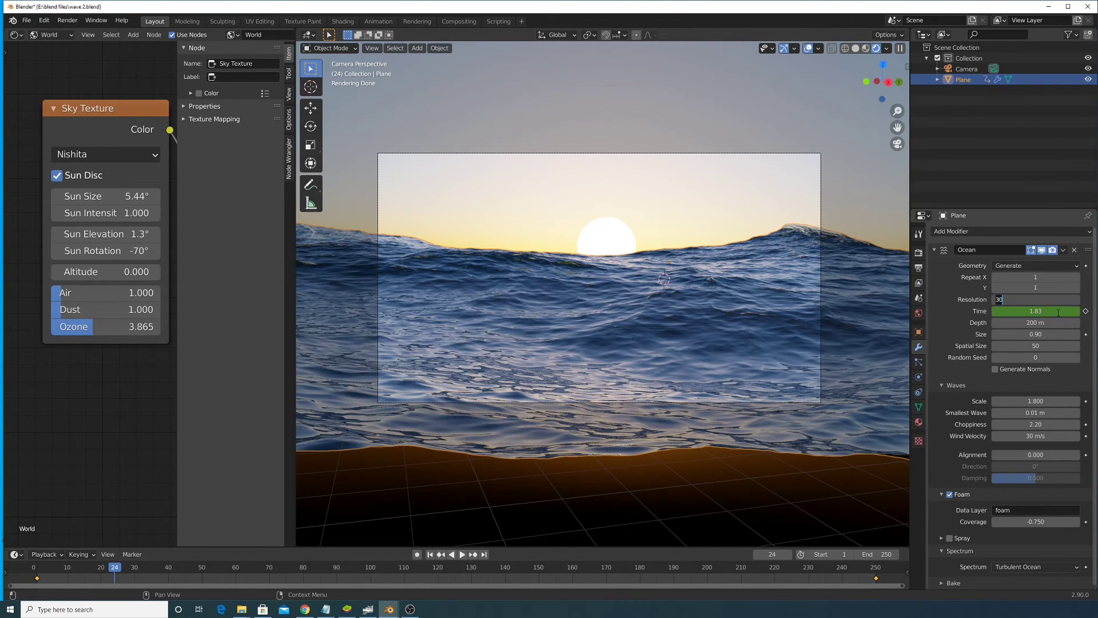
text(50)
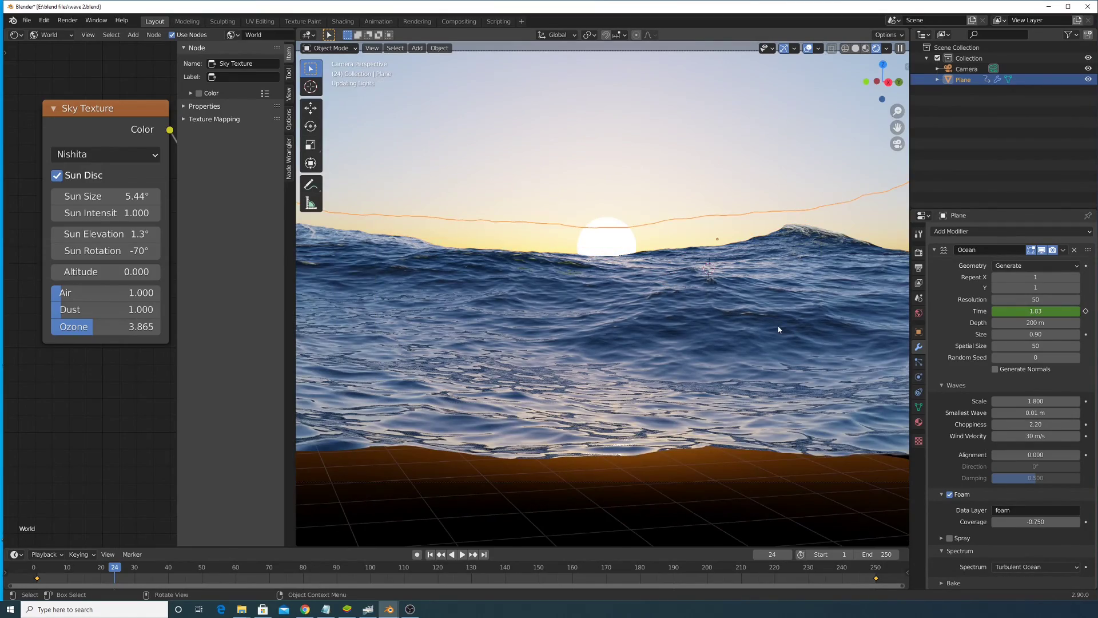
scroll(778, 330, up, 4)
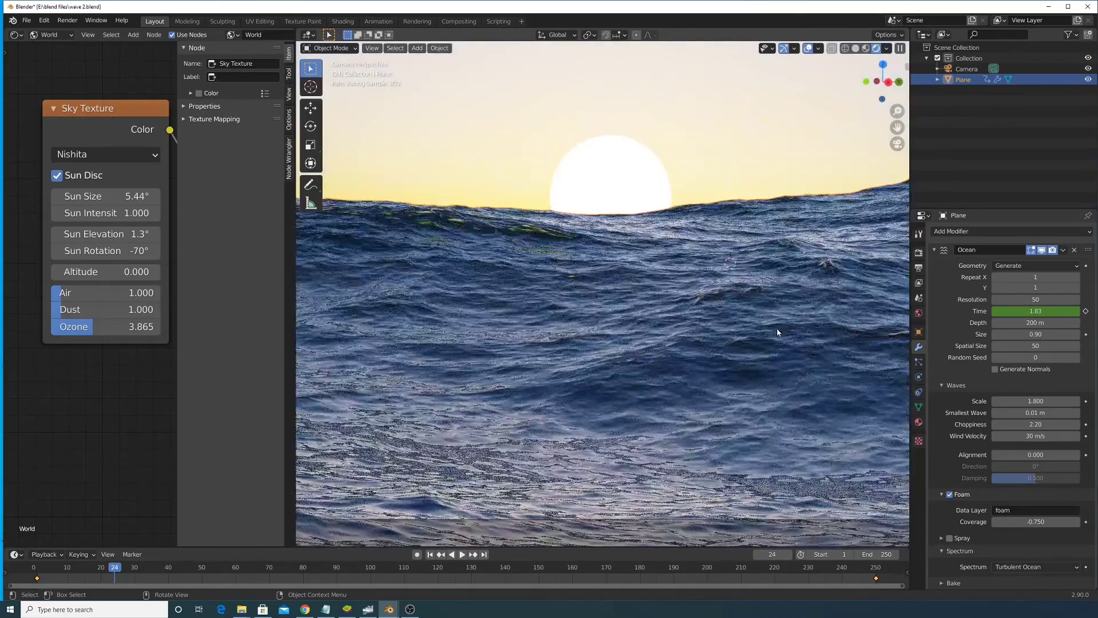
scroll(737, 319, down, 4)
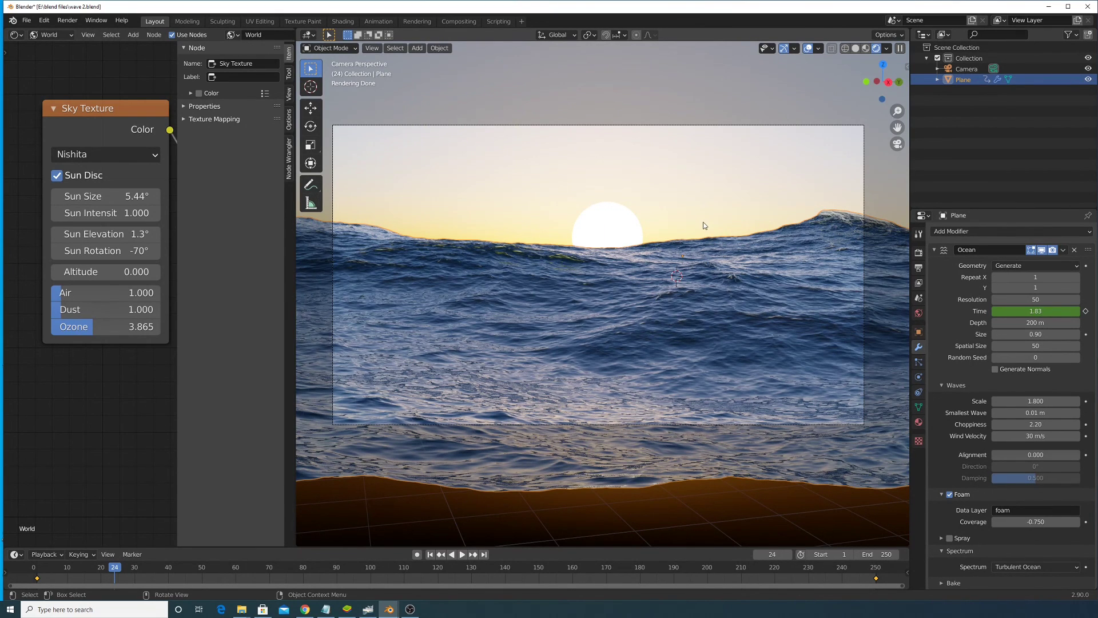
click(711, 180)
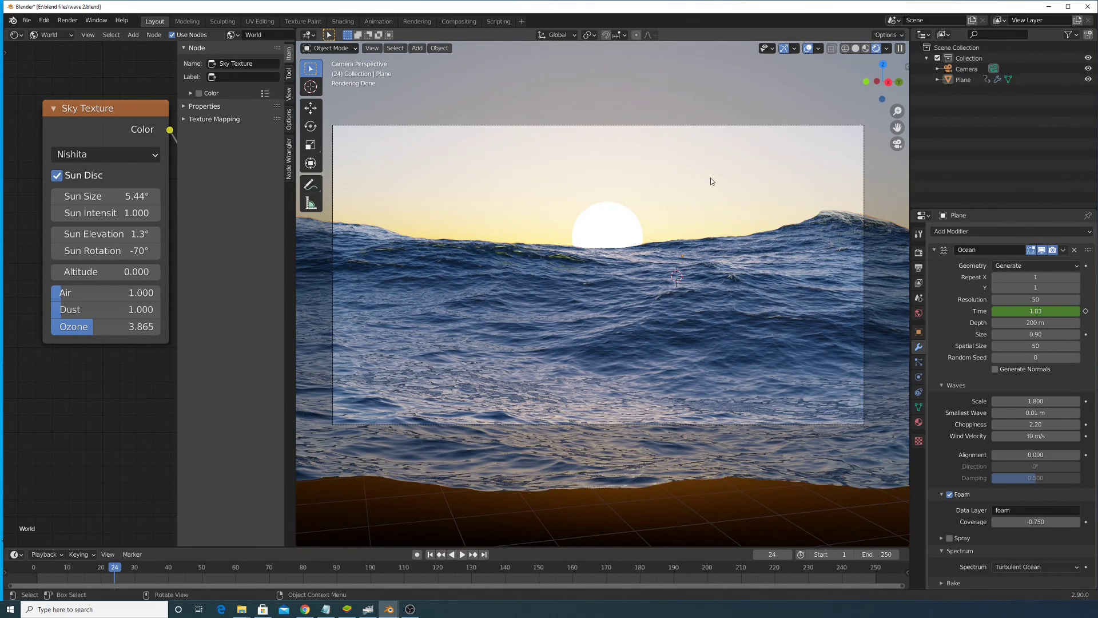